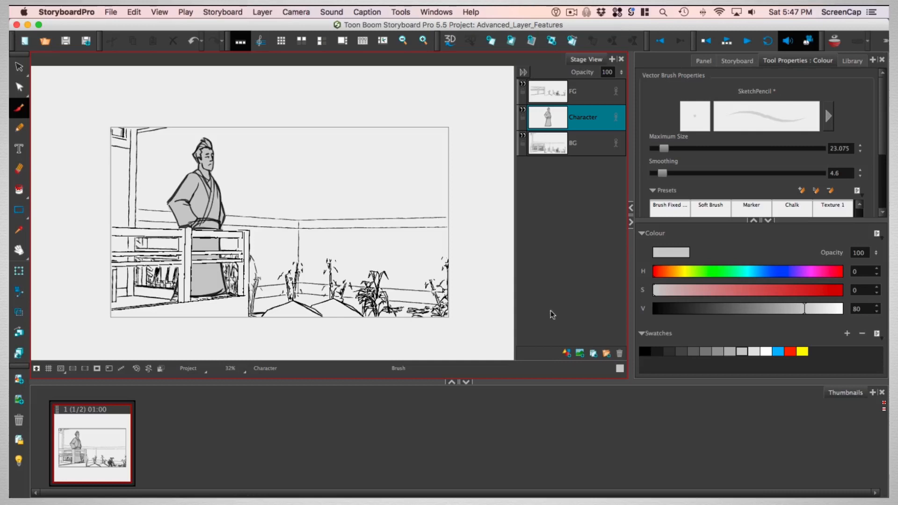
Hide the Character layer to view the scene without it, and show it again.
left_click(383, 413)
left_click(523, 110)
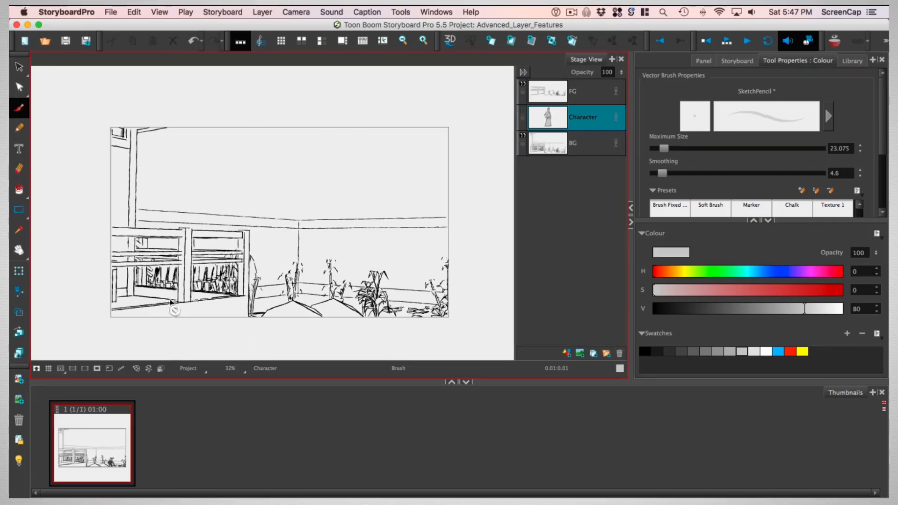
left_click(523, 110)
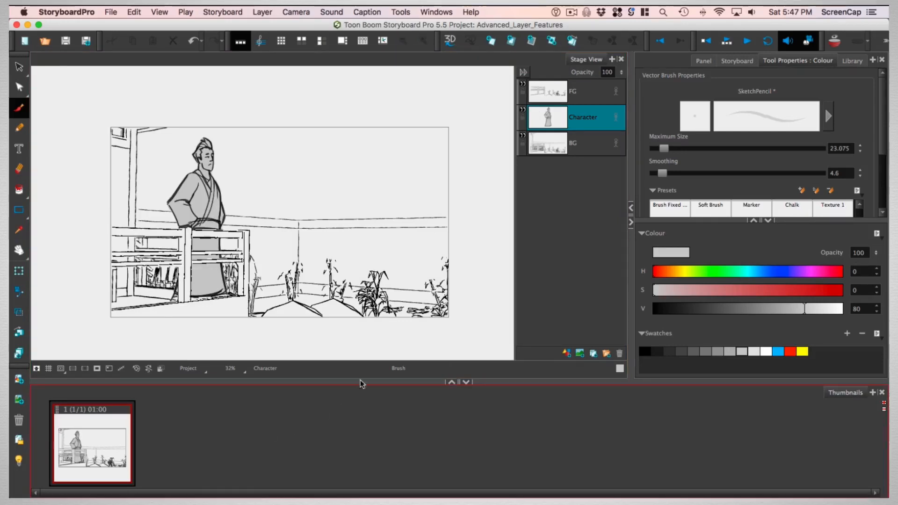
Duplicate the panel and delete all artwork from the copy's Character layer.
left_click(104, 452)
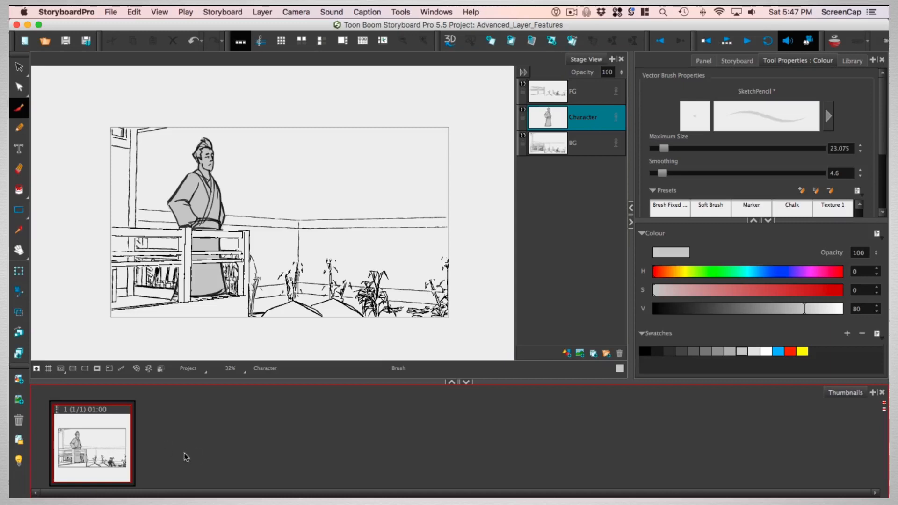
left_click(576, 41)
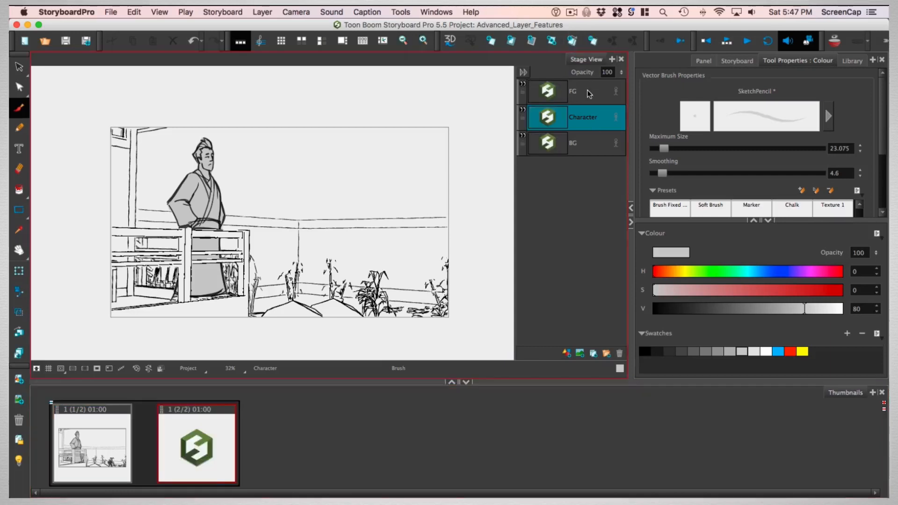
left_click(570, 94)
left_click(591, 124)
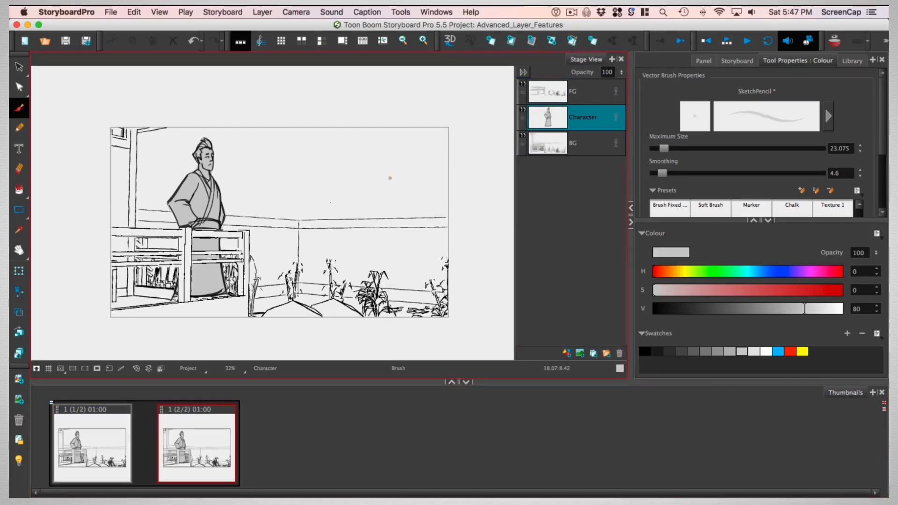
key("ctrl+a")
key("Delete")
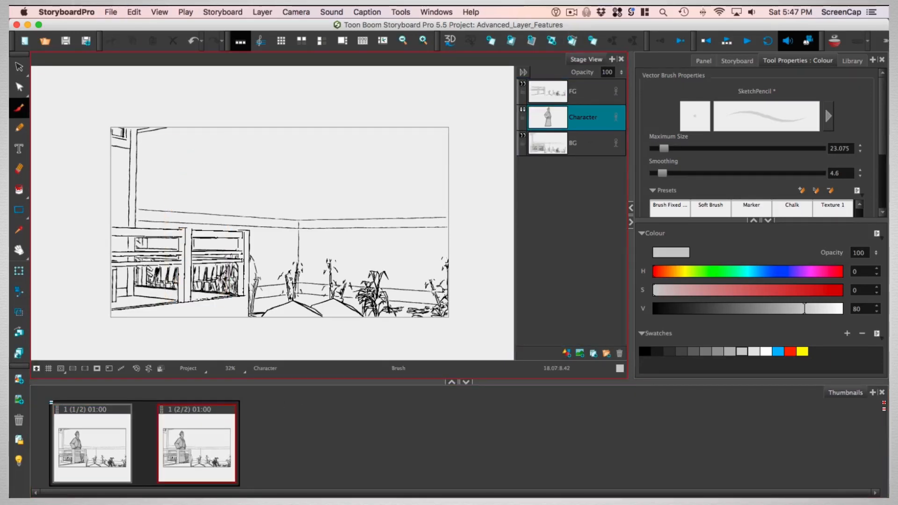
Undo the artwork deletion and the panel duplication.
key("ctrl+z")
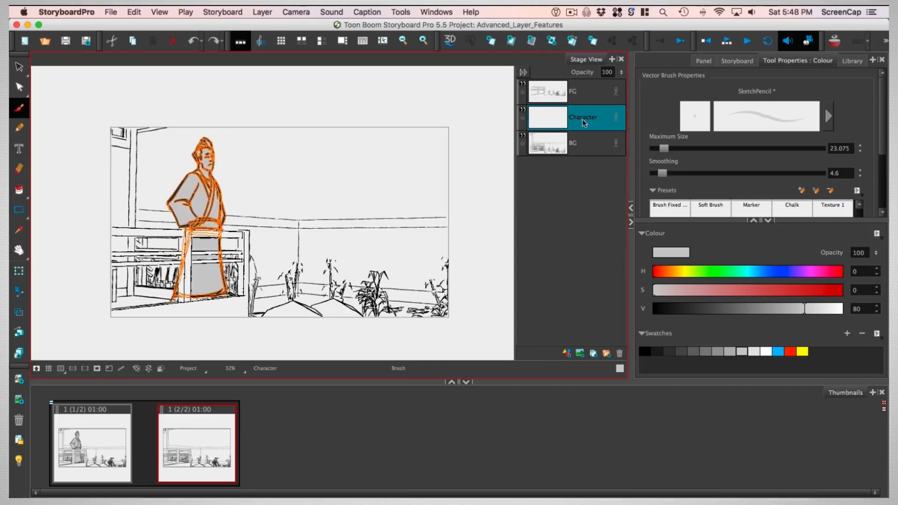
key("ctrl+z")
key("ctrl+z")
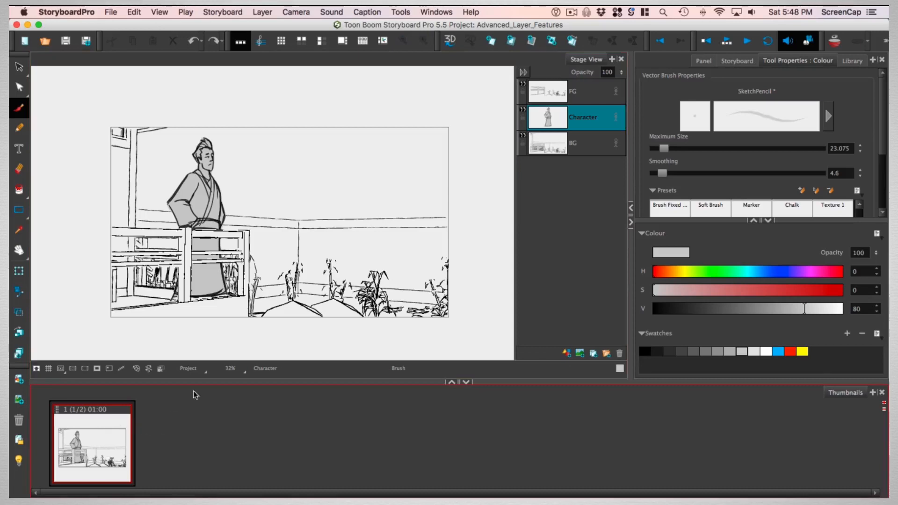
Add a panel with Smart Add Panel, duplicating only the content of the FG and BG layers.
left_click(552, 41)
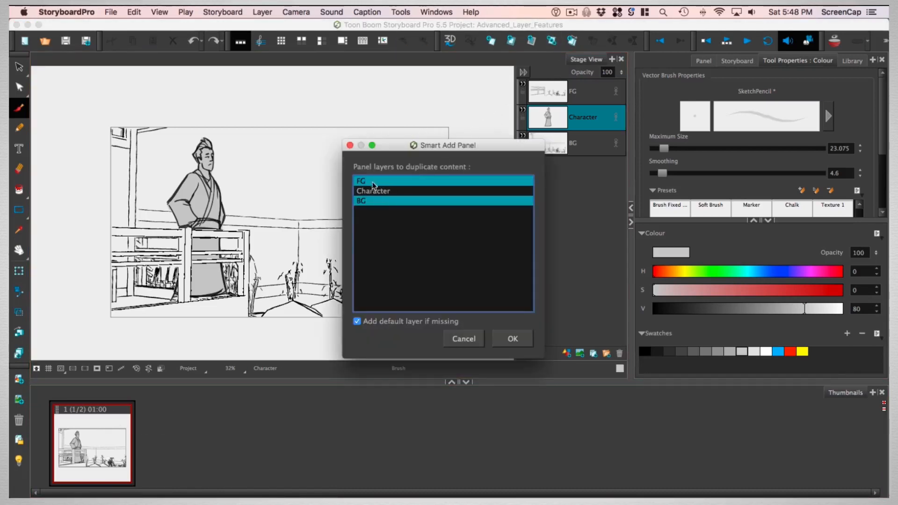
left_click(379, 201)
left_click(369, 201)
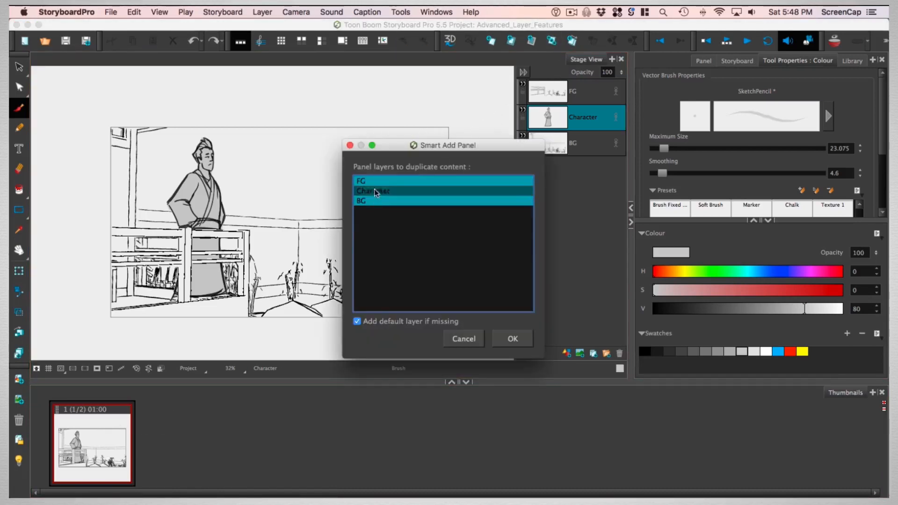
left_click(512, 338)
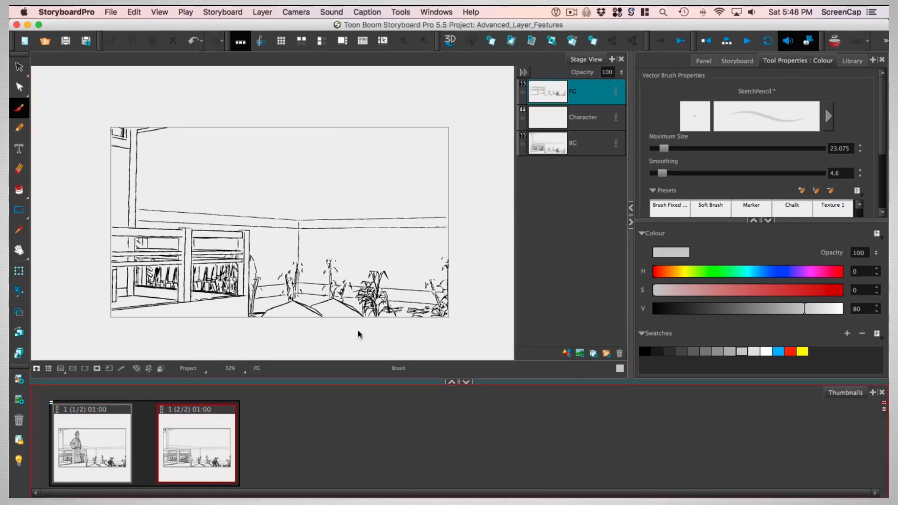
Activate the empty Character layer with black as the brush colour, and enable onion skin from its toolbar moved to a new row.
left_click(565, 120)
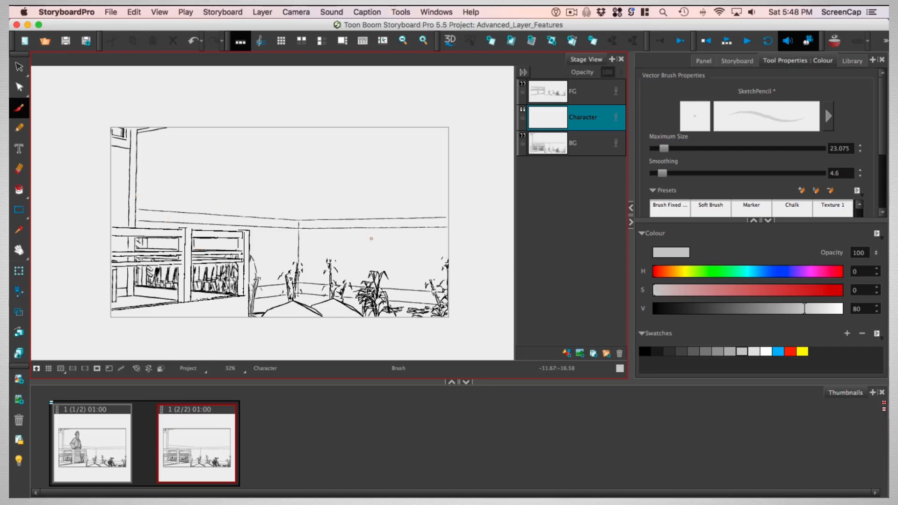
left_click(645, 351)
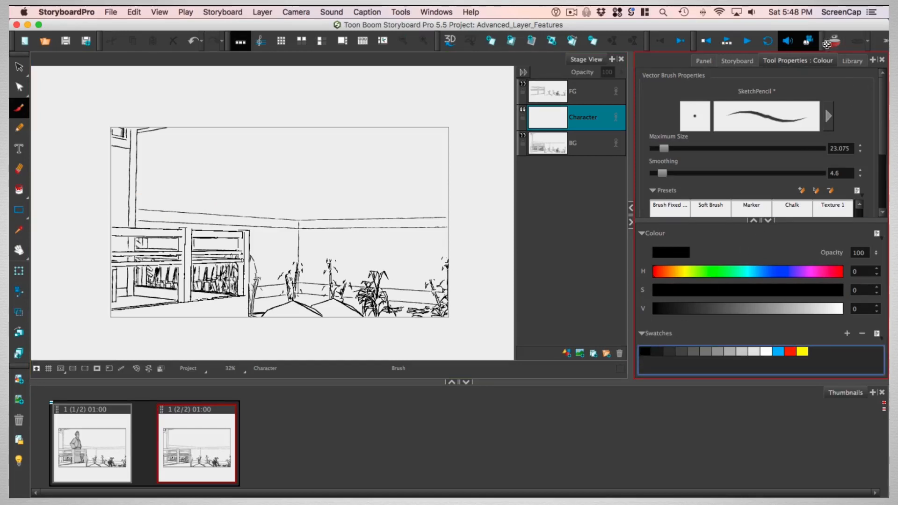
mouse_move(823, 43)
left_mouse_down()
mouse_move(822, 83)
mouse_move(44, 65)
left_mouse_up()
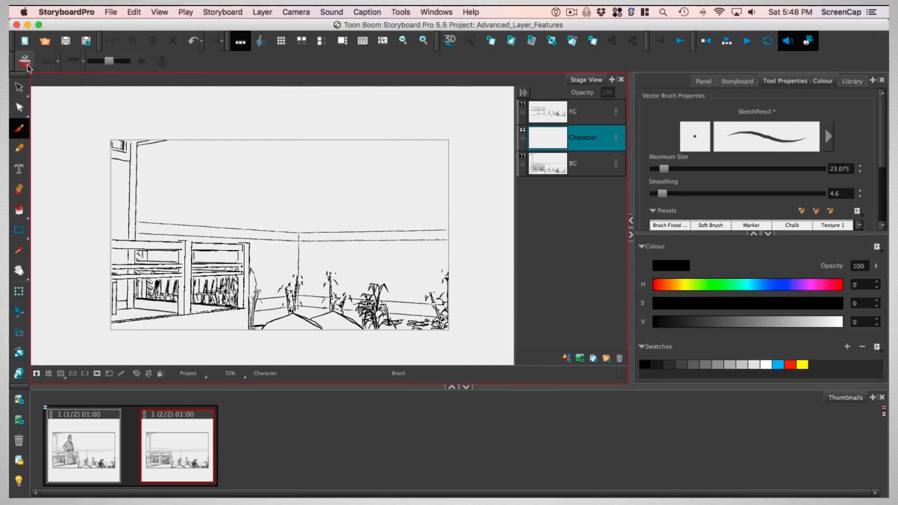
left_click(24, 61)
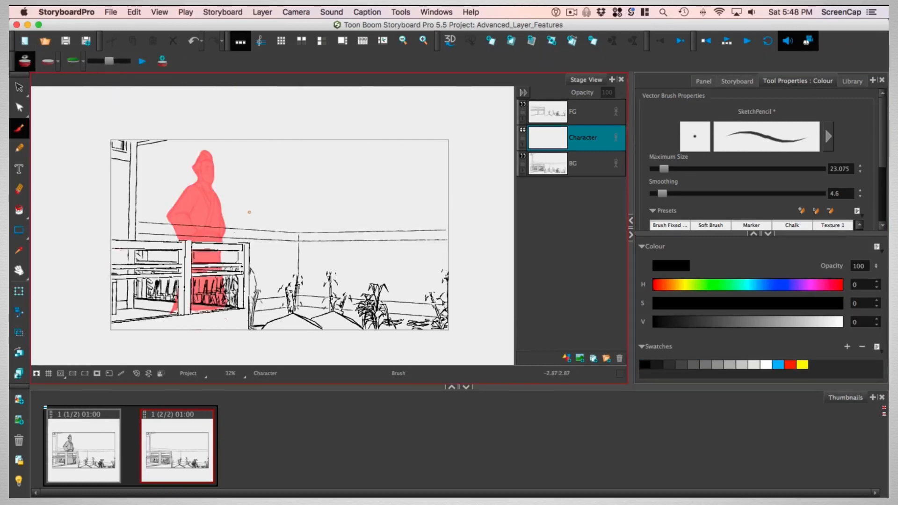
Set the onion skin to show the previous 3 panels and the next 3 panels.
left_click(58, 61)
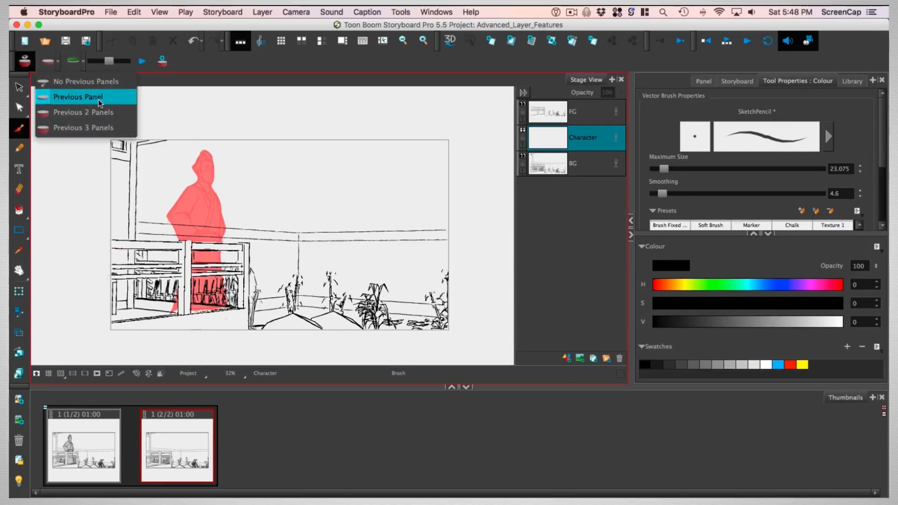
left_click(100, 126)
left_click(84, 61)
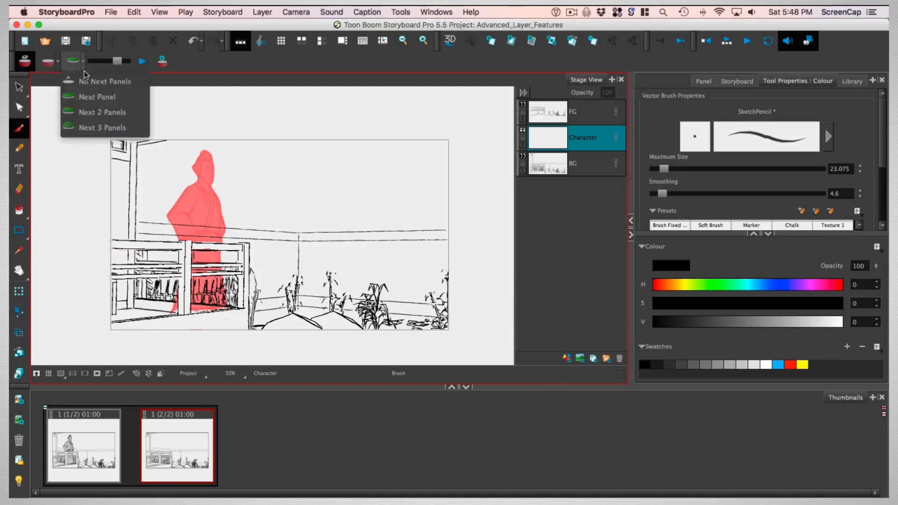
left_click(100, 126)
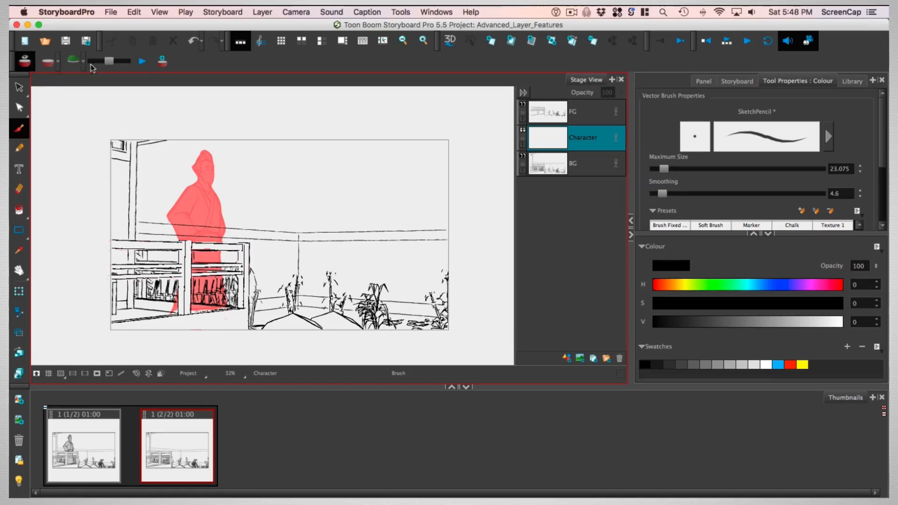
Extend the onion skin range to four previous panels in the expanded onion skin controls, and close them.
left_click(165, 61)
left_click_drag(223, 24, 254, 152)
left_click(295, 166)
left_click(279, 166)
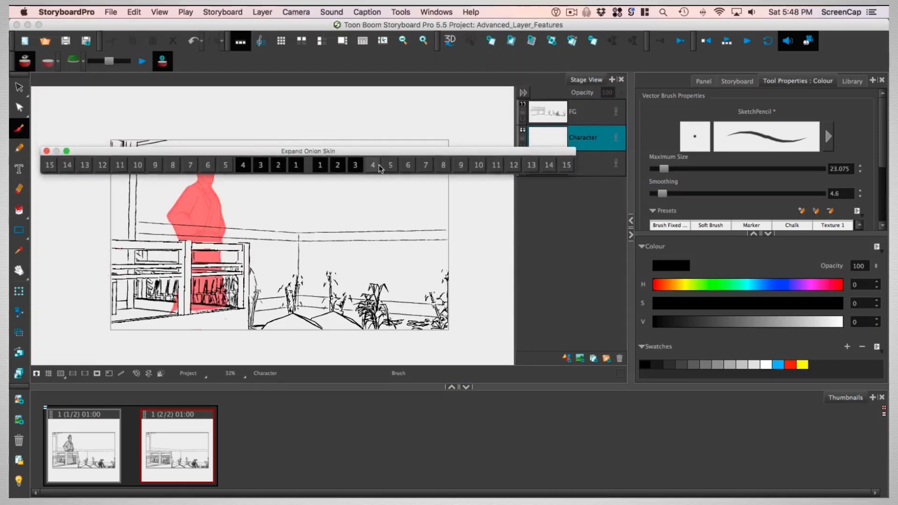
left_click(47, 151)
Sketch the character leaning forward on the railing in the Character layer, using the onion-skinned pose as reference.
key("2")
key("2")
left_click_drag(228, 183, 306, 186)
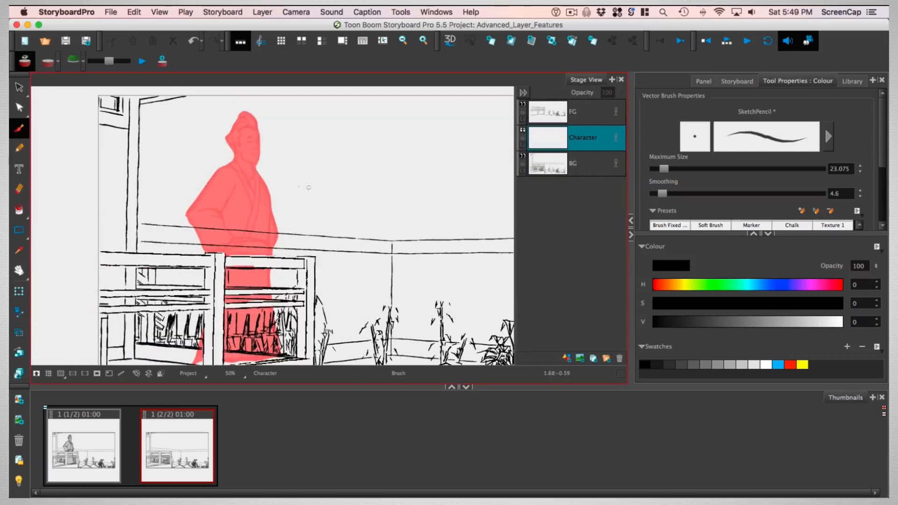
left_click_drag(245, 162, 188, 255)
left_click_drag(215, 172, 191, 299)
left_click_drag(219, 170, 273, 181)
left_click_drag(269, 175, 296, 256)
mouse_move(235, 183)
left_mouse_down()
mouse_move(248, 245)
mouse_move(219, 253)
left_mouse_up()
left_click_drag(227, 256, 254, 253)
left_click_drag(245, 162, 202, 215)
left_click_drag(265, 194, 237, 226)
left_click_drag(263, 134, 256, 166)
mouse_move(261, 143)
left_mouse_down()
mouse_move(267, 183)
mouse_move(280, 136)
left_mouse_up()
left_click_drag(278, 160, 266, 181)
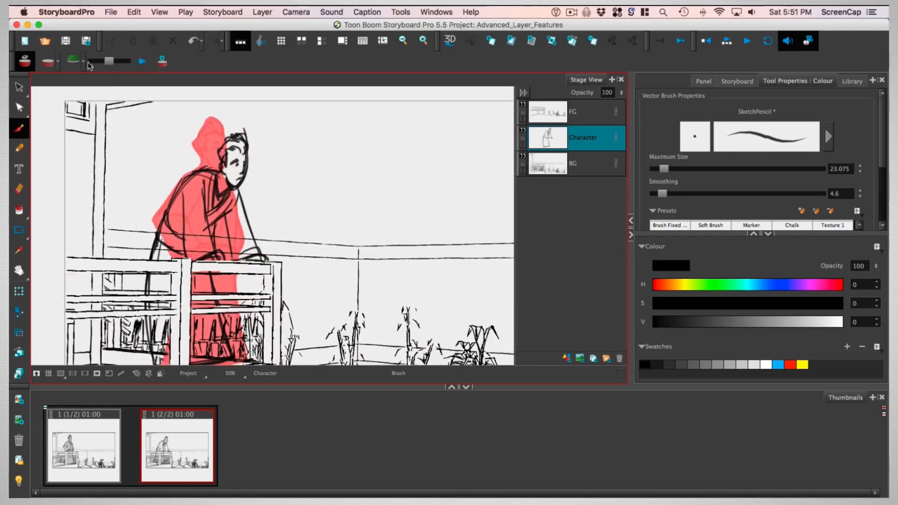
Set the onion skin to show no next panels.
left_click(83, 61)
left_click(89, 78)
left_click(83, 61)
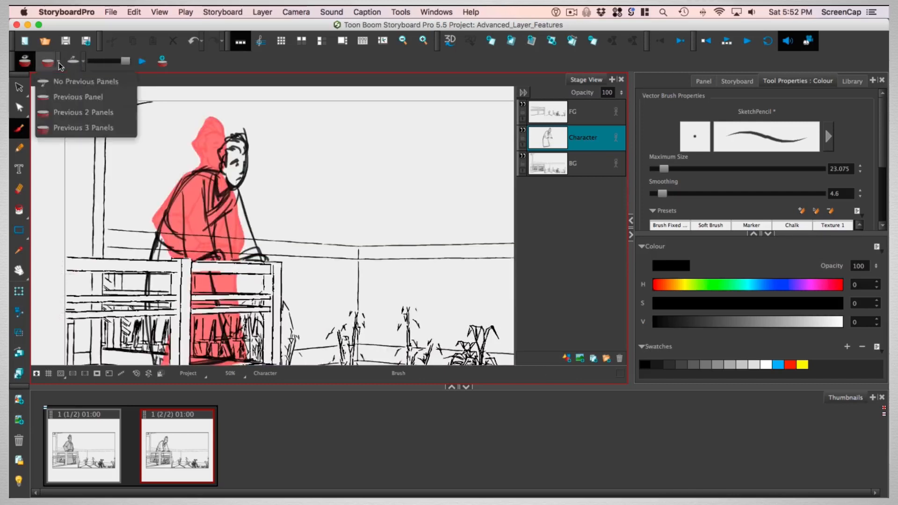
left_click(71, 68)
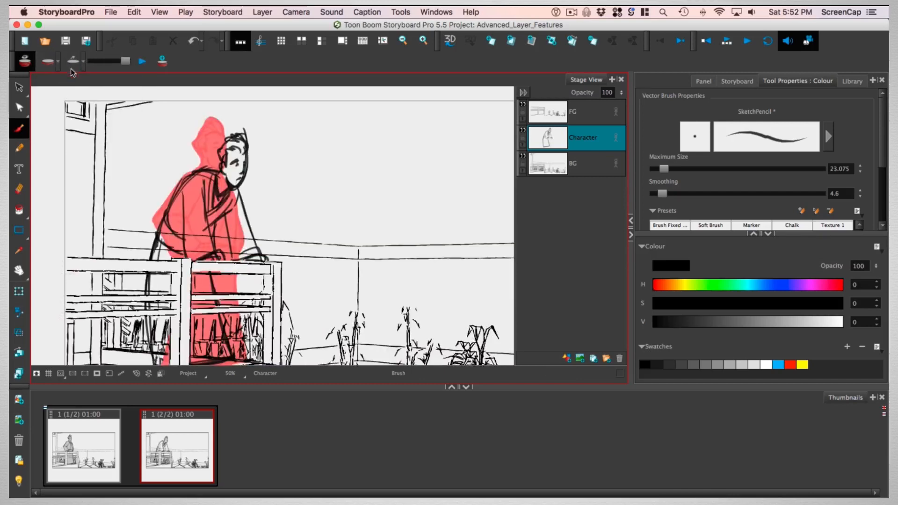
Flip through the onion-skinned poses and play them back to check the movement.
left_click_drag(125, 61, 94, 61)
left_click(142, 62)
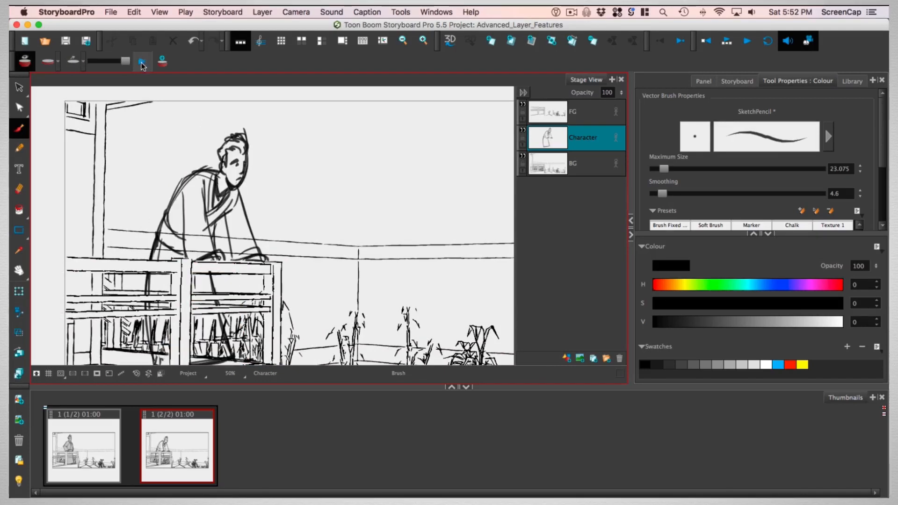
left_click(143, 62)
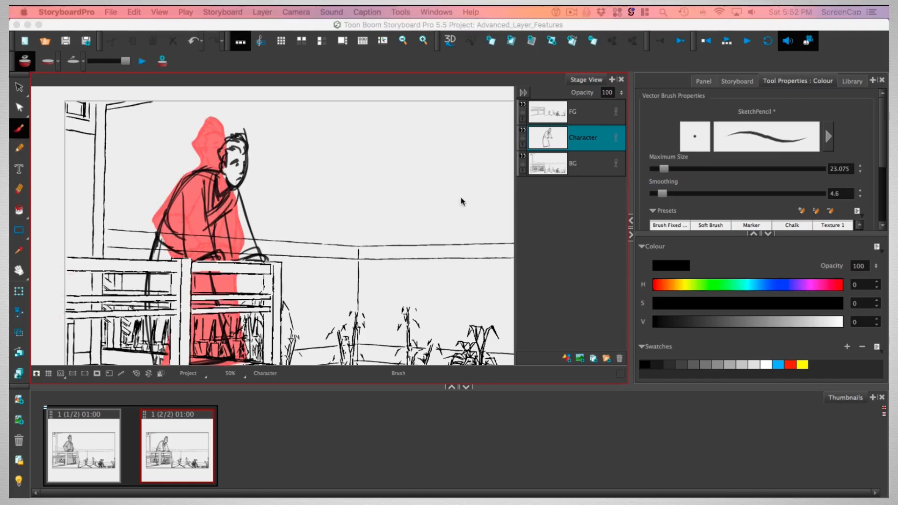
Compare the first and second panels, toggling the Character layer's onion skin on the first.
left_click(93, 436)
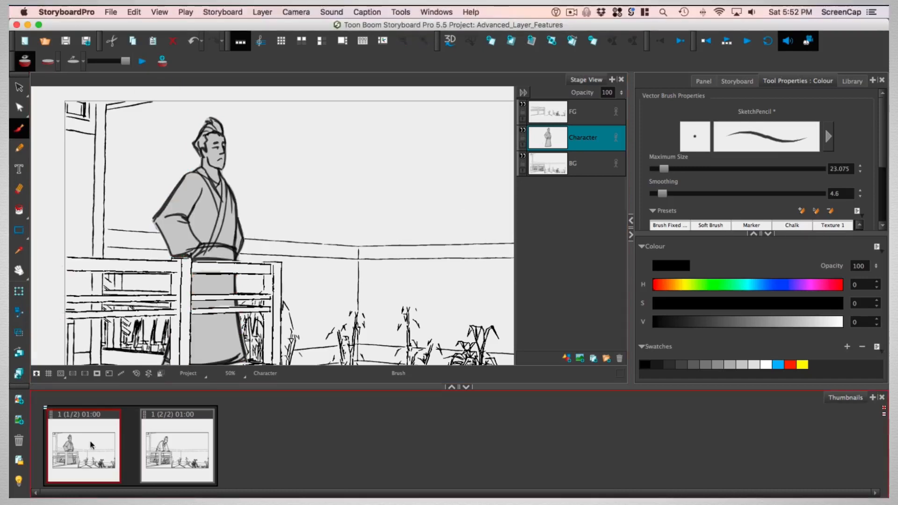
left_click(523, 146)
left_click(172, 443)
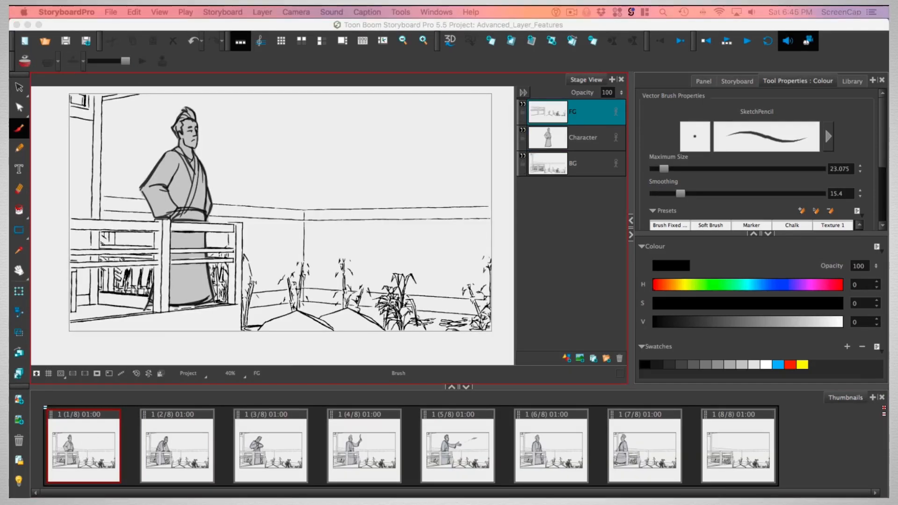
Step through every panel of the scene to the last one and return to the first.
left_click(185, 452)
left_click(265, 448)
left_click(365, 449)
left_click(437, 452)
left_click(563, 448)
left_click(653, 448)
left_click(706, 439)
left_click(90, 442)
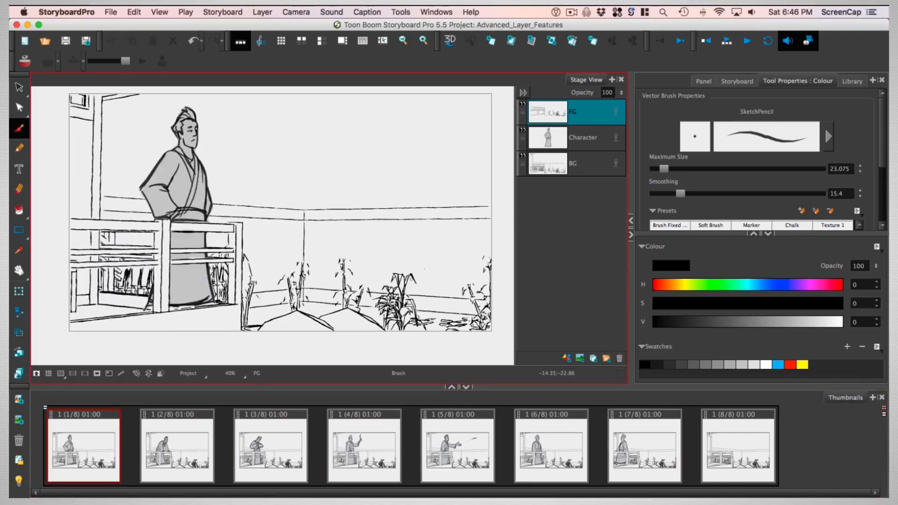
Add a new vector layer directly above BG and name it "statue".
left_click(573, 163)
left_click(566, 358)
double_click(571, 166)
type("statue")
left_click(464, 271)
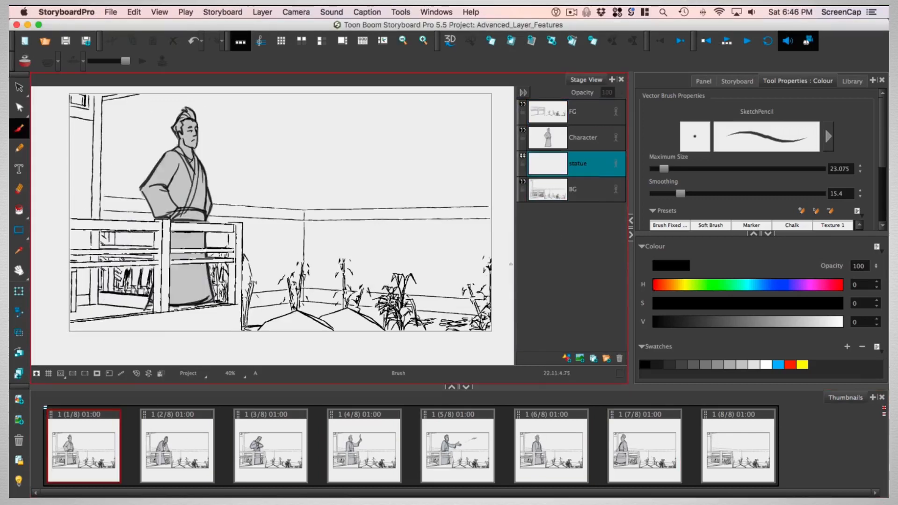
Sketch a pedestal's rim and sides beside the plants at the garden's far end, undoing the last heavy strokes.
scroll(373, 272, "up", 3)
left_click_drag(311, 264, 392, 263)
mouse_move(316, 266)
left_mouse_down()
mouse_move(387, 267)
mouse_move(403, 181)
left_mouse_up()
mouse_move(313, 201)
left_mouse_down()
mouse_move(322, 211)
mouse_move(330, 280)
mouse_move(388, 201)
left_mouse_up()
left_click_drag(379, 213, 372, 275)
left_click_drag(324, 212, 327, 284)
left_click_drag(376, 240, 372, 266)
left_click_drag(317, 280, 382, 282)
key("super+z")
key("super+z")
Set the brush's maximum size to 13.2 and draw the pedestal's base and vertical grooves.
left_click_drag(664, 169, 660, 168)
left_click_drag(318, 279, 381, 282)
mouse_move(375, 258)
left_mouse_down()
mouse_move(372, 278)
mouse_move(382, 280)
left_mouse_up()
mouse_move(331, 220)
left_mouse_down()
mouse_move(331, 275)
mouse_move(340, 275)
left_mouse_up()
left_click_drag(358, 225, 357, 284)
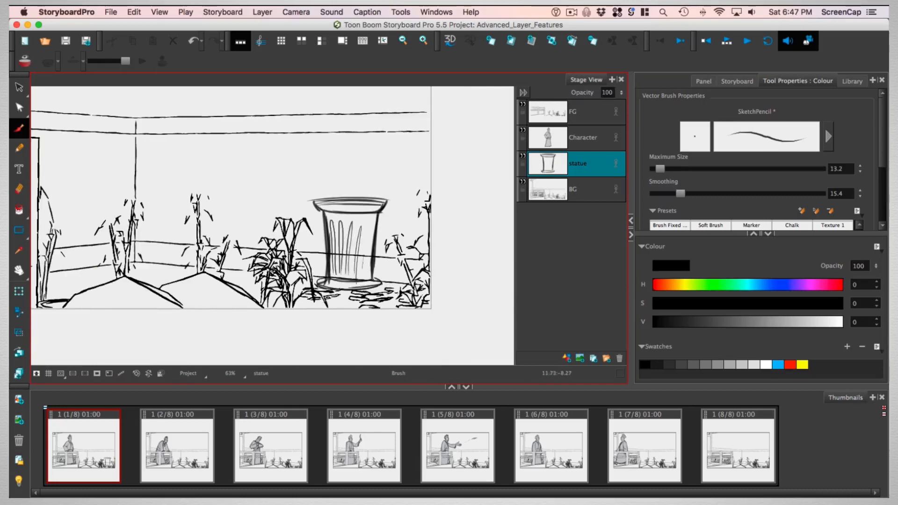
Draw a swan statue sitting on top of the pedestal.
left_click_drag(322, 206, 309, 241)
left_click_drag(329, 190, 306, 220)
Copy the statue layer into the second panel and place it between the Character and BG layers.
right_click(597, 169)
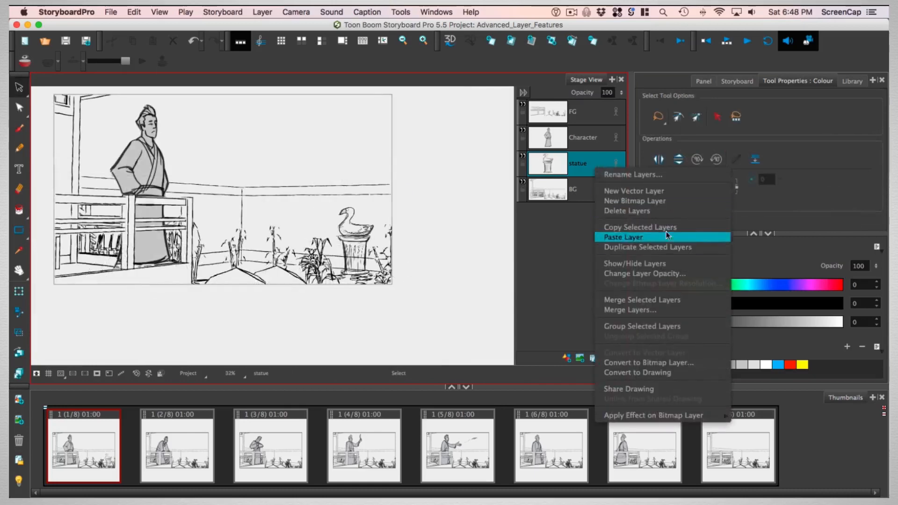
left_click(627, 221)
left_click(188, 458)
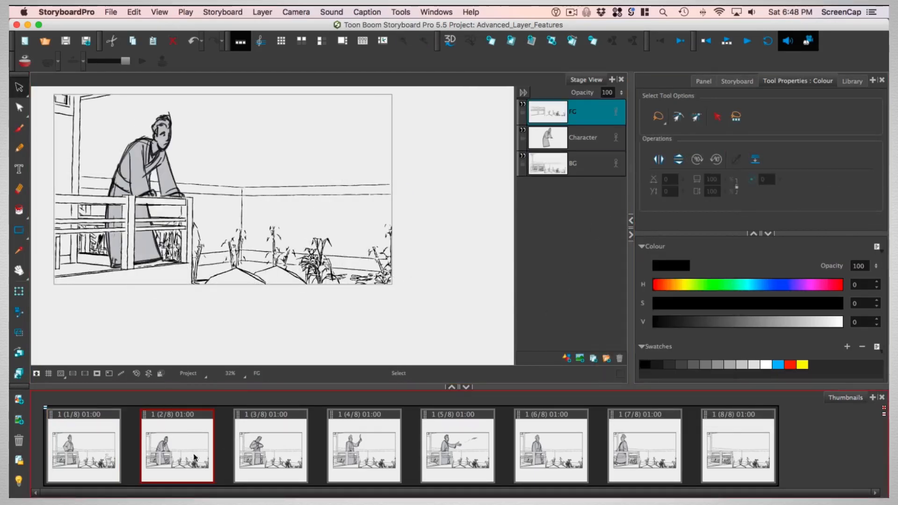
right_click(569, 243)
left_click(599, 267)
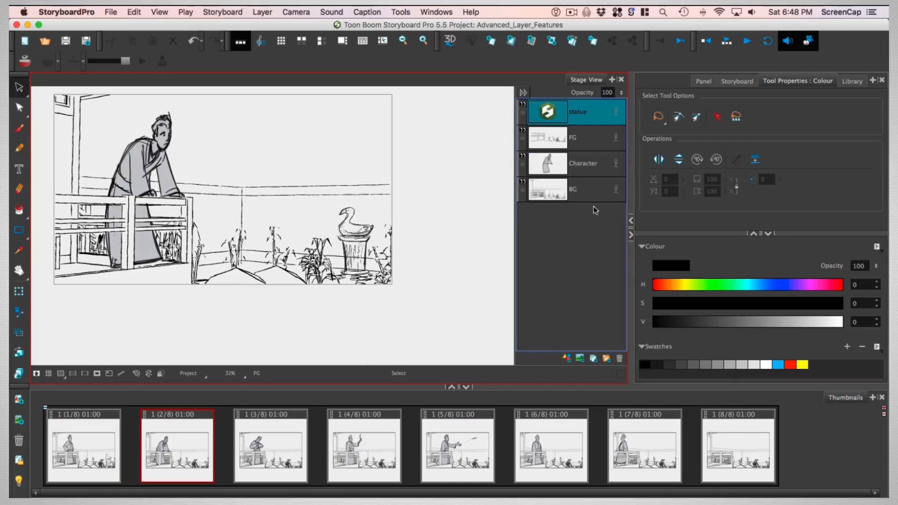
left_click_drag(586, 111, 590, 177)
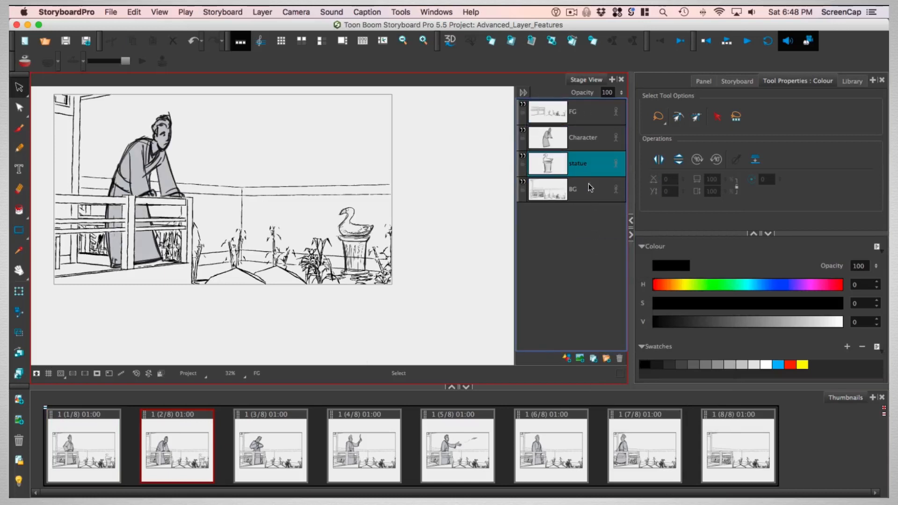
Paste the statue layer into panels 3 to 8 with Paste Layers Special, using Once Hold, overwriting same-name layers and placing it at the bottom.
left_click(302, 446)
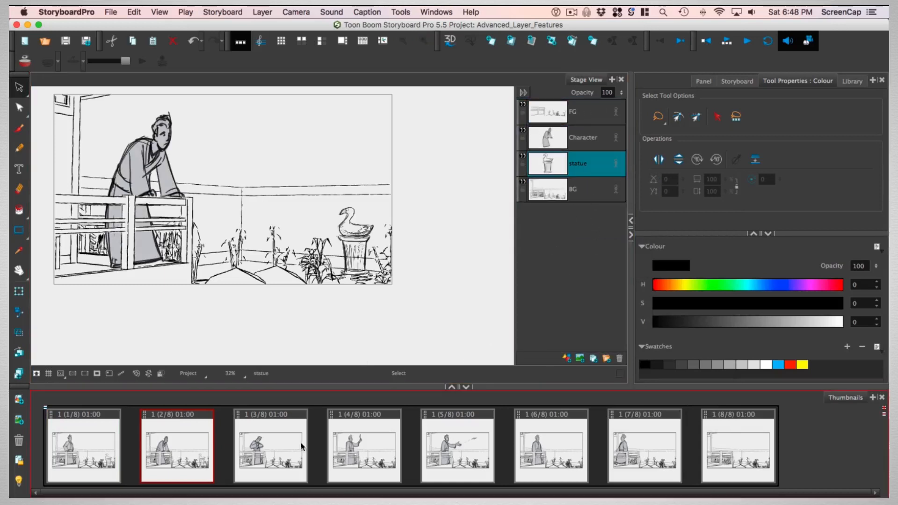
left_click(275, 452)
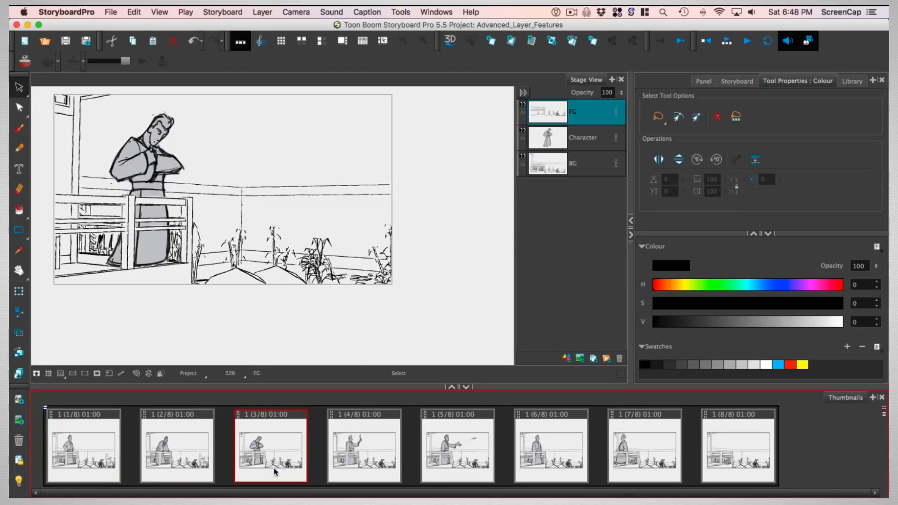
left_click(719, 455, "shift")
left_click(274, 125)
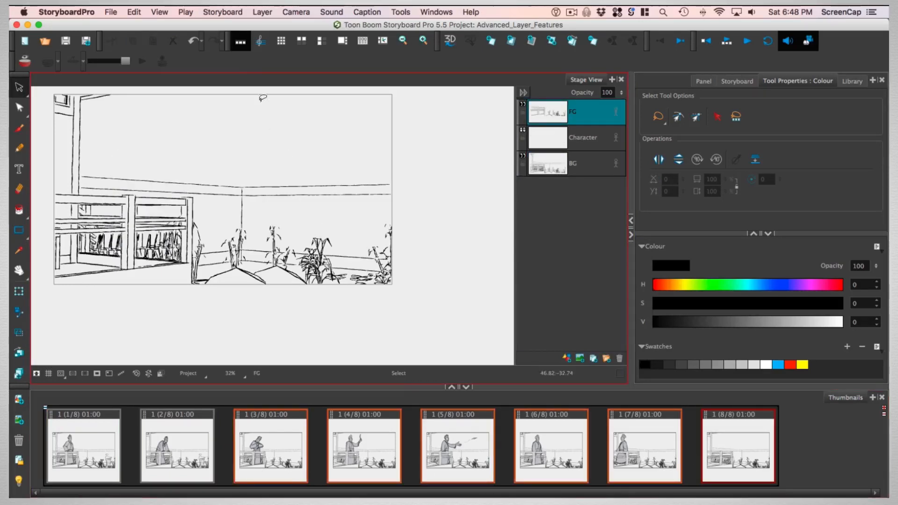
left_click(262, 12)
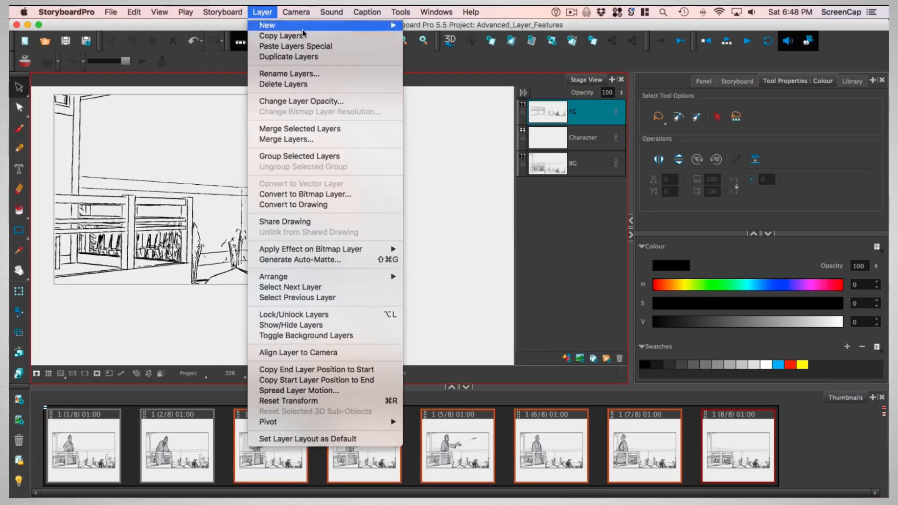
left_click(322, 47)
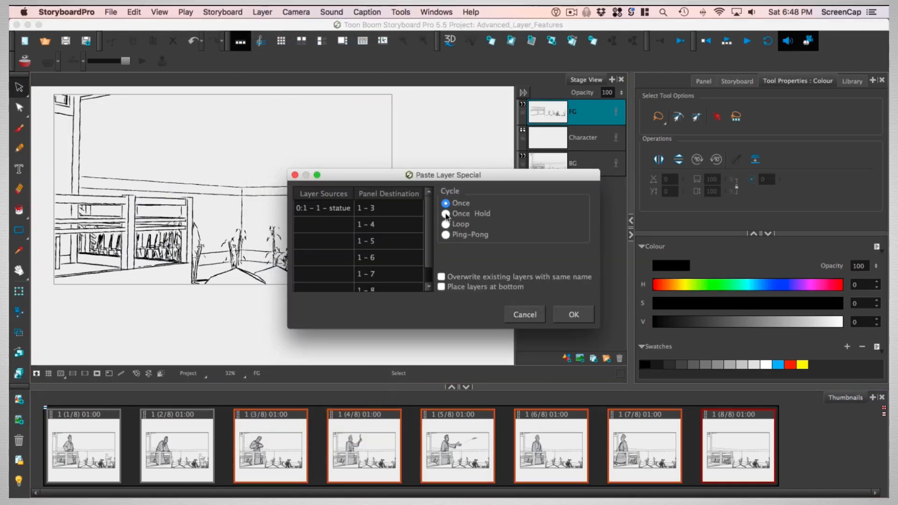
left_click(445, 214)
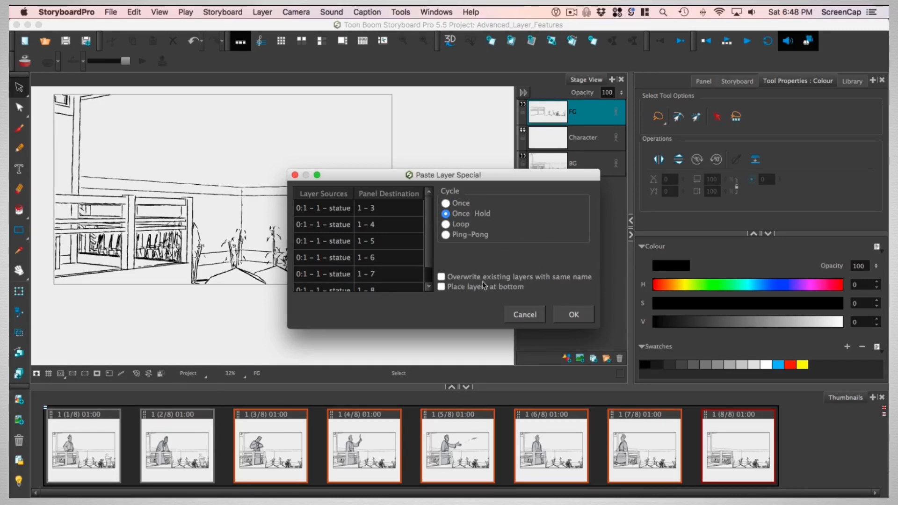
left_click(442, 278)
left_click(442, 287)
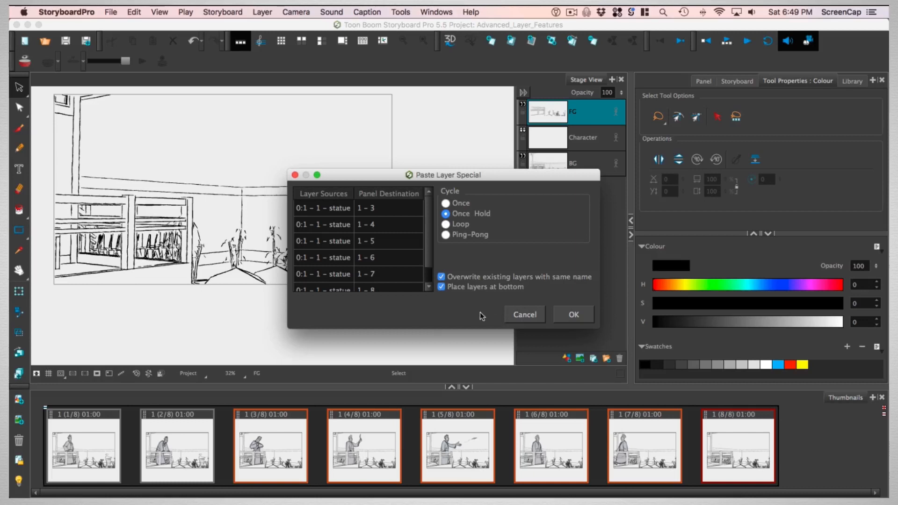
left_click(574, 313)
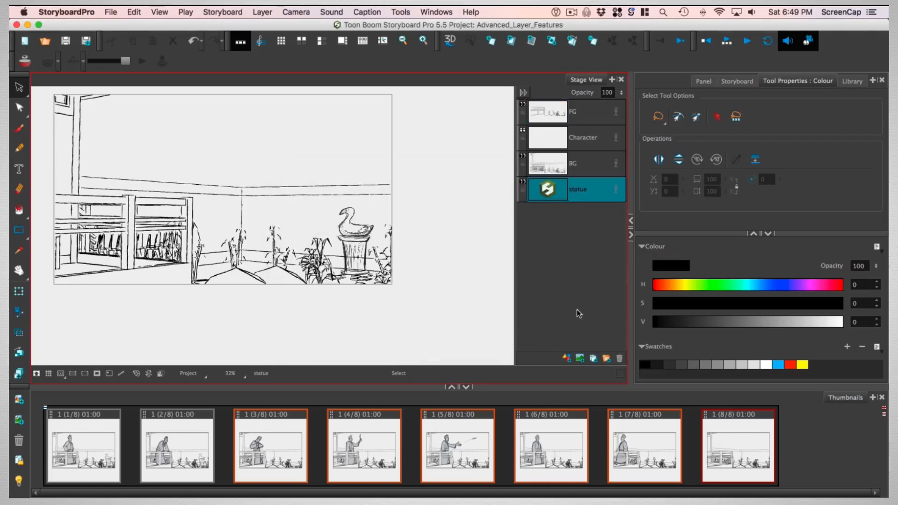
Move the statue layer between the Character and BG layers in the third and eighth panels.
left_click(292, 463)
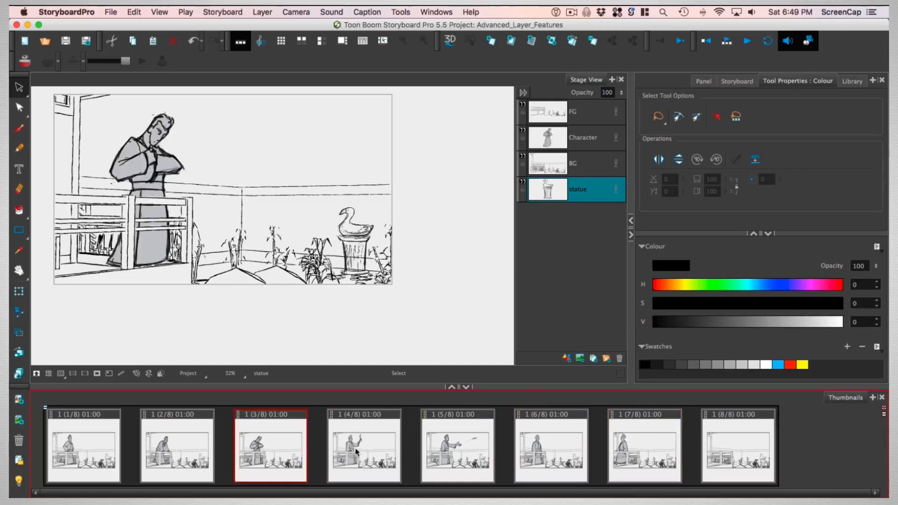
left_click(453, 456)
left_click_drag(566, 188, 568, 156)
left_click(283, 447)
left_click(537, 439)
left_click(639, 448)
left_click(729, 447)
left_click_drag(556, 190, 557, 157)
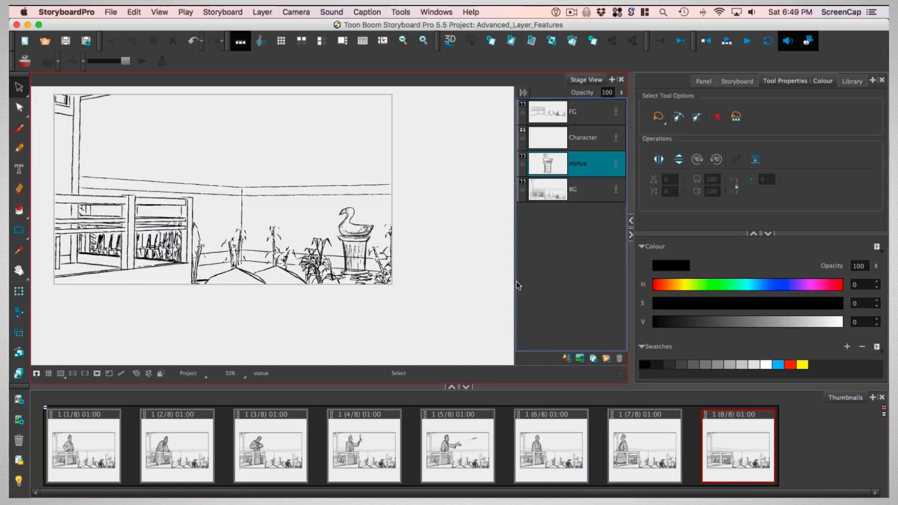
Redraw the swan on the first panel's statue layer with a turned head and two raised, feathered wings.
left_click(252, 460)
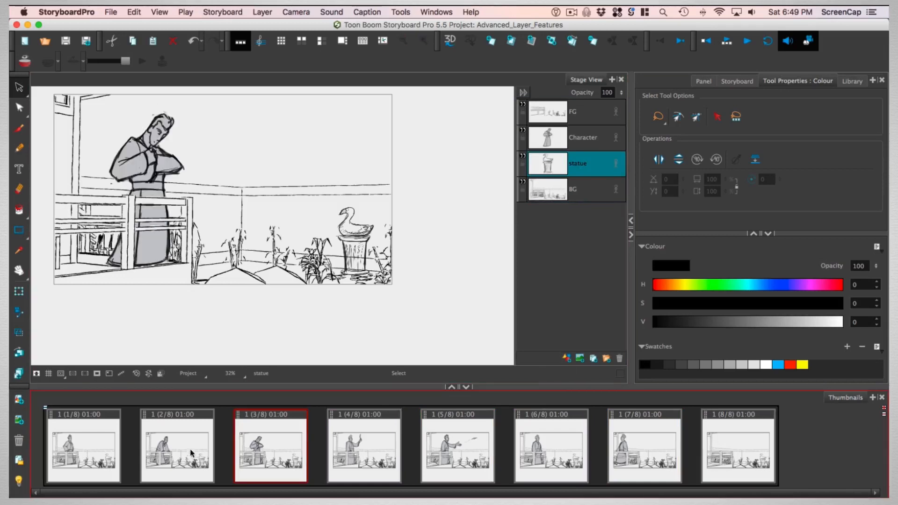
left_click(200, 441)
left_click(96, 455)
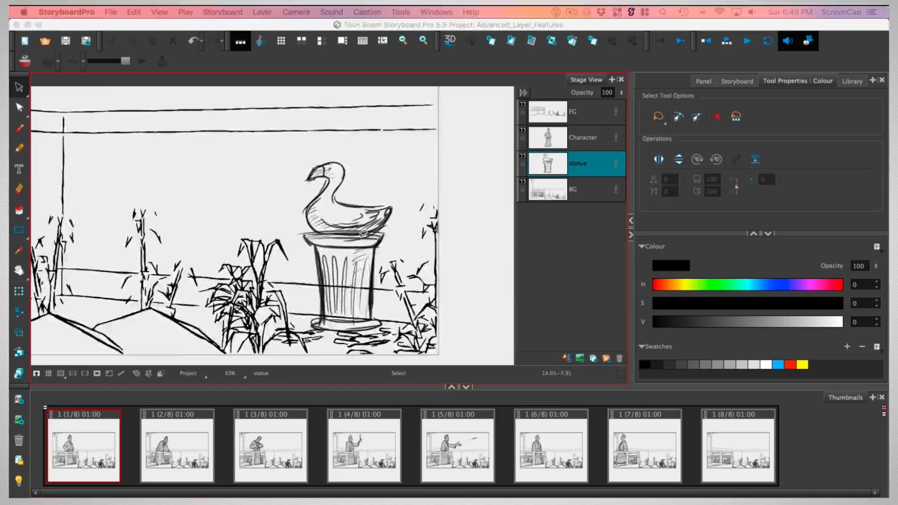
key("alt+b")
left_click_drag(336, 200, 322, 216)
left_click_drag(339, 225, 338, 308)
left_click_drag(334, 199, 347, 262)
left_click_drag(304, 196, 307, 291)
left_click_drag(358, 263, 384, 202)
left_click_drag(384, 202, 453, 261)
left_click_drag(450, 224, 456, 269)
left_click_drag(448, 273, 380, 282)
left_click_drag(412, 244, 334, 307)
left_click_drag(341, 224, 327, 266)
left_click_drag(294, 208, 313, 258)
left_click_drag(301, 218, 324, 260)
left_click_drag(304, 205, 339, 248)
left_click_drag(296, 209, 319, 281)
left_click_drag(353, 206, 358, 264)
key("1")
key("1")
left_click_drag(420, 216, 445, 224)
left_click_drag(430, 223, 424, 244)
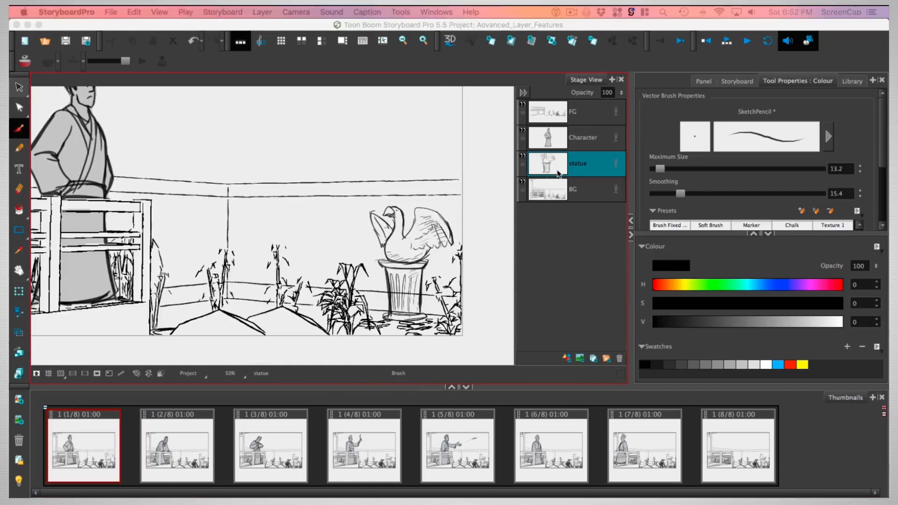
Share the drawing of the first panel's statue layer and copy the layer.
right_click(589, 162)
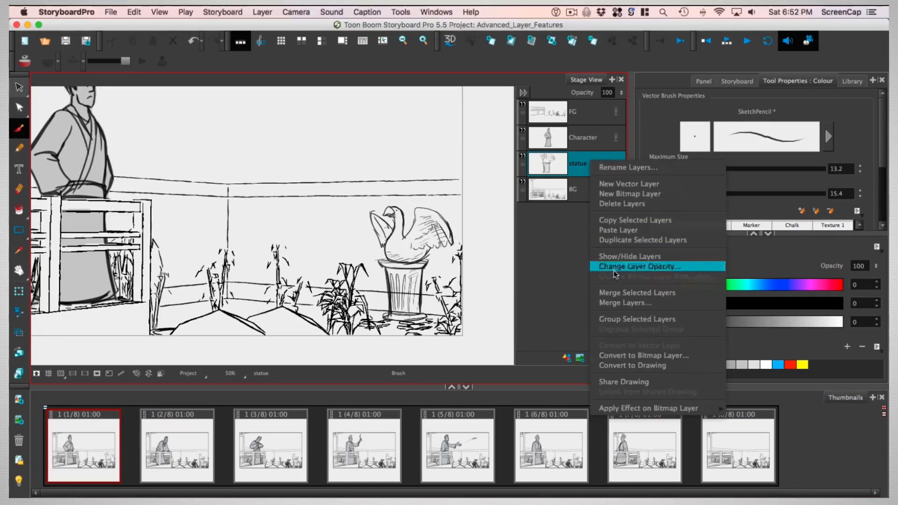
left_click(617, 381)
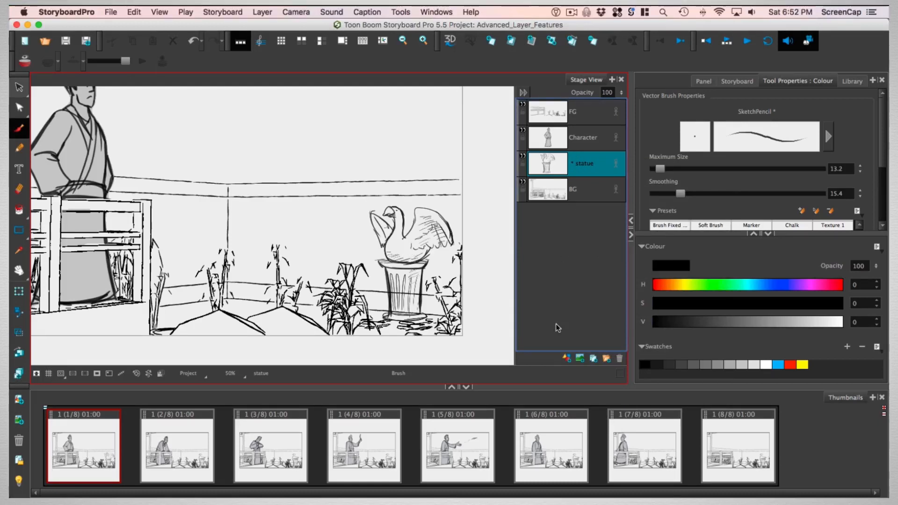
right_click(548, 174)
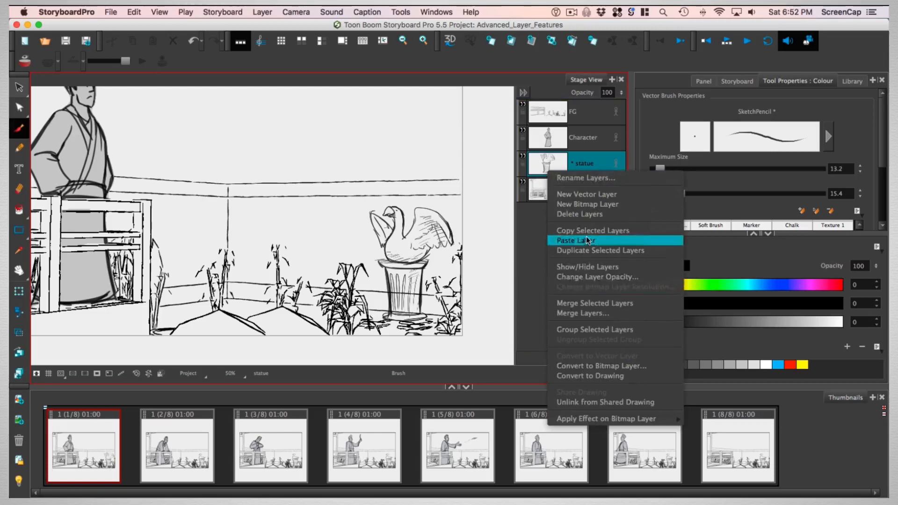
left_click(579, 230)
Paste the shared statue layer into panels 2 to 8 using Once Hold, overwriting same-name layers without placing them at the bottom.
left_click(187, 460)
left_click(719, 455, "shift")
left_click(223, 12)
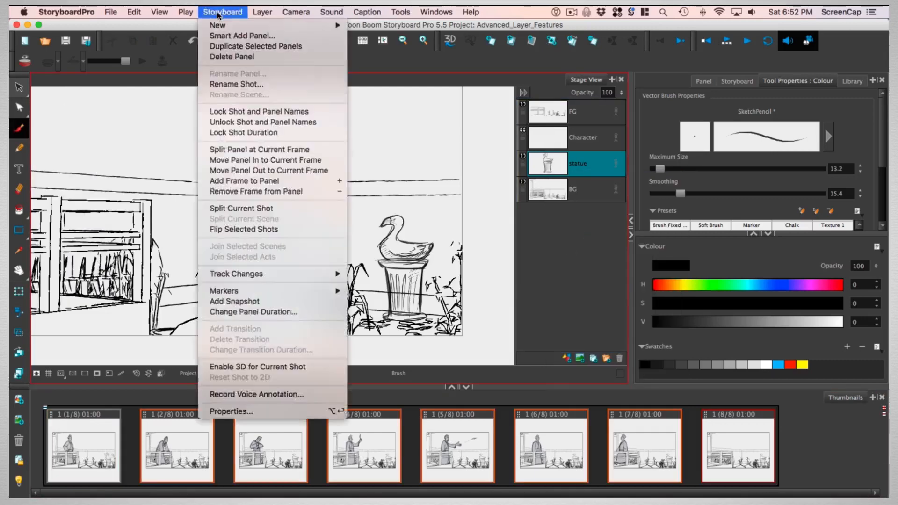
mouse_move(266, 13)
left_click(295, 46)
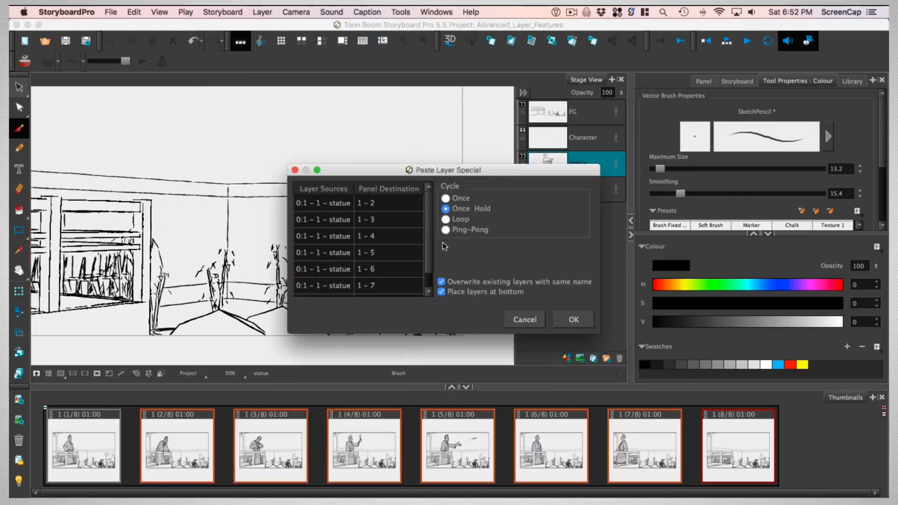
left_click(441, 291)
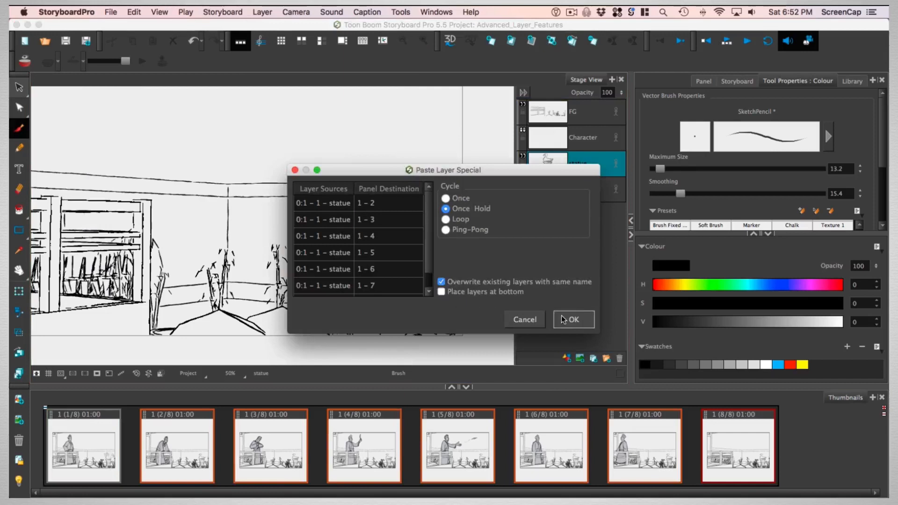
left_click(572, 319)
Go through panels 2 to 8 and examine the pasted statue layer in each.
left_click(173, 454)
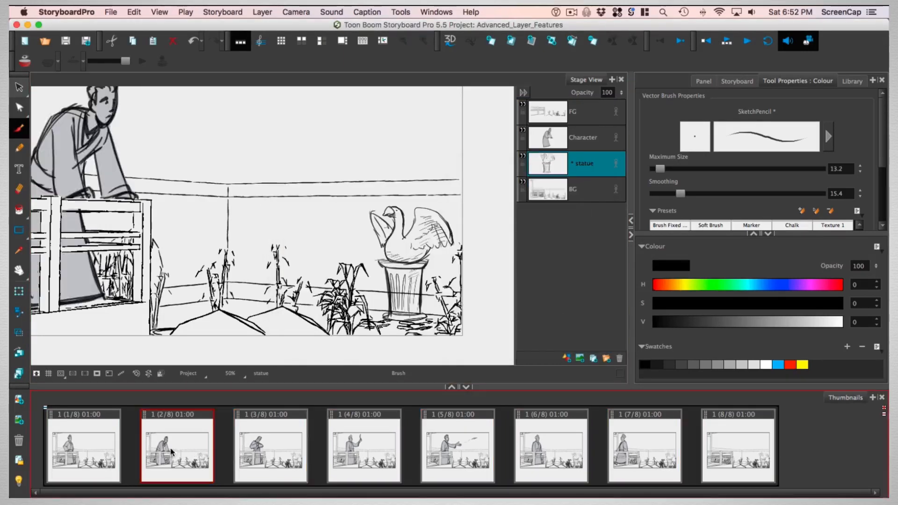
left_click(274, 454)
left_click(374, 453)
left_click(431, 450)
left_click(532, 450)
left_click(645, 450)
left_click(736, 447)
Redraw the shared swan's neck and head in the first panel so the neck curls down with the head tucked toward the wing.
left_click(107, 453)
key("2")
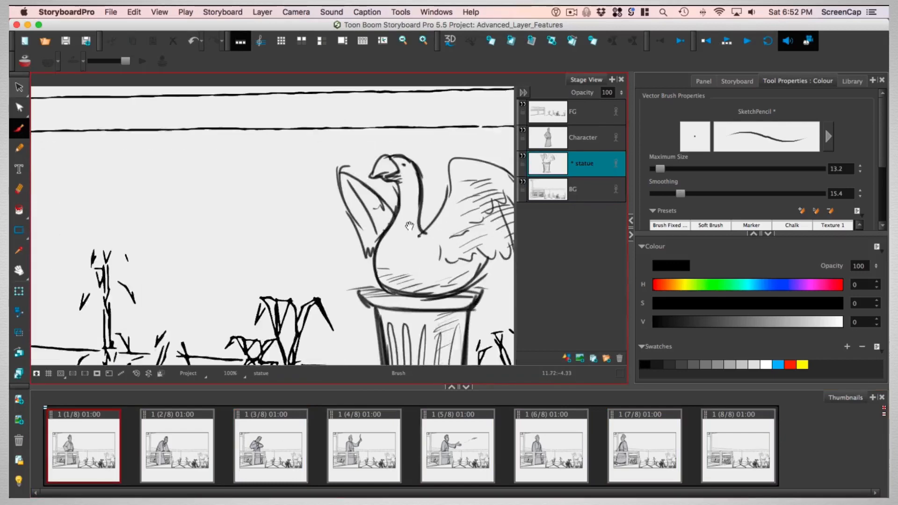
left_click_drag(409, 226, 373, 251)
left_click_drag(381, 193, 338, 190)
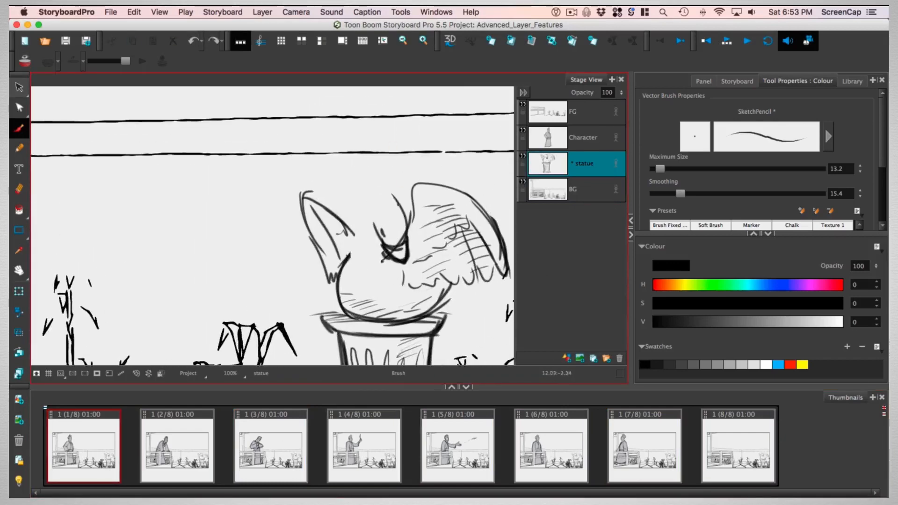
Check the edited shared statue across the other panels, both close up and in the full scene, and return to the first panel.
left_click(187, 446)
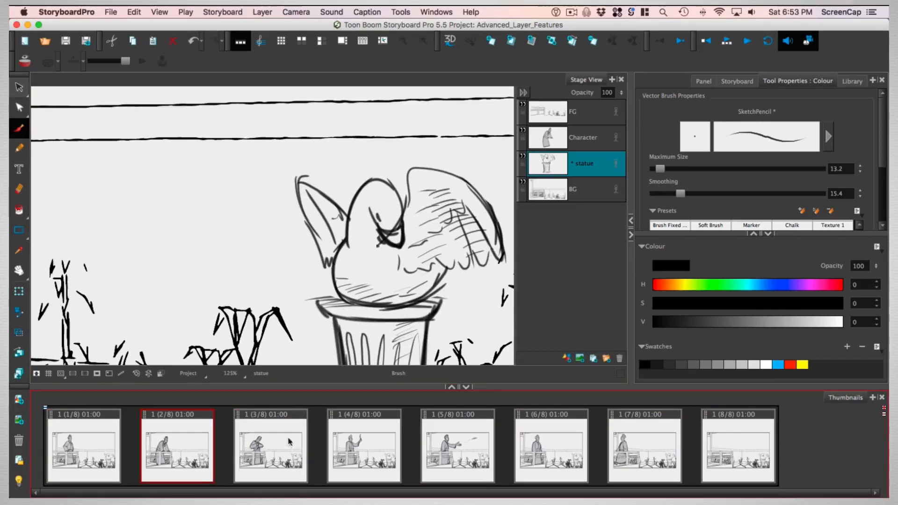
left_click(290, 444)
left_click(365, 452)
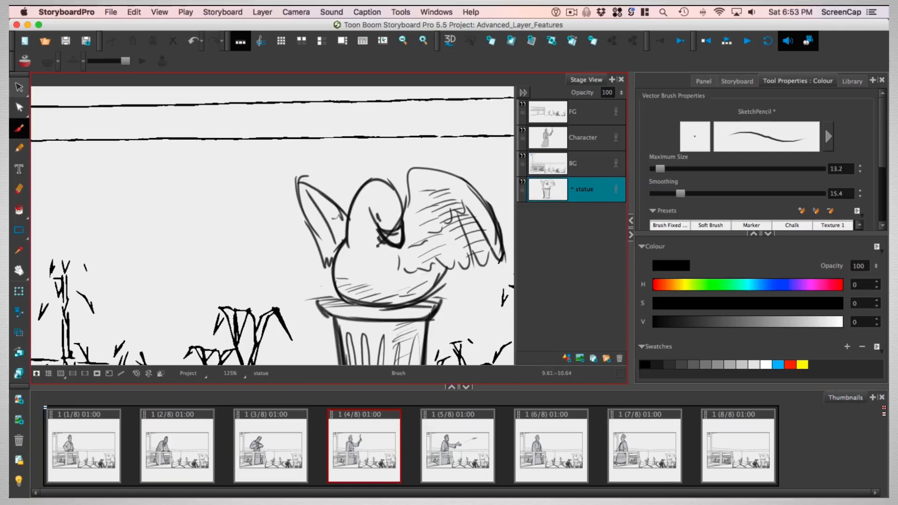
key("1")
key("2")
key("2")
key("2")
key("1")
key("1")
key("1")
key("1")
key("1")
key("1")
key("1")
key("1")
key("1")
key("1")
key("1")
key("1")
key("1")
key("2")
key("2")
key("2")
key("2")
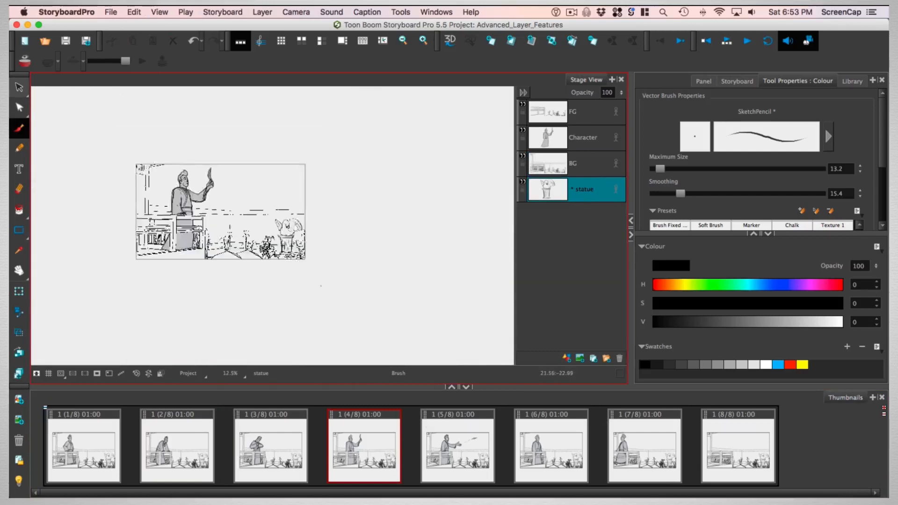
left_click(440, 447)
left_click(267, 444)
left_click(161, 441)
left_click(95, 433)
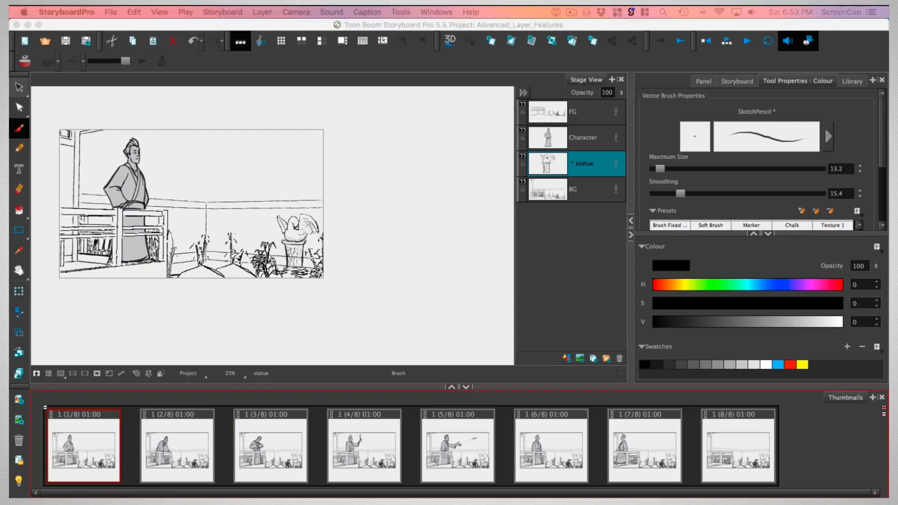
left_click(362, 285)
left_click_drag(314, 278, 398, 306)
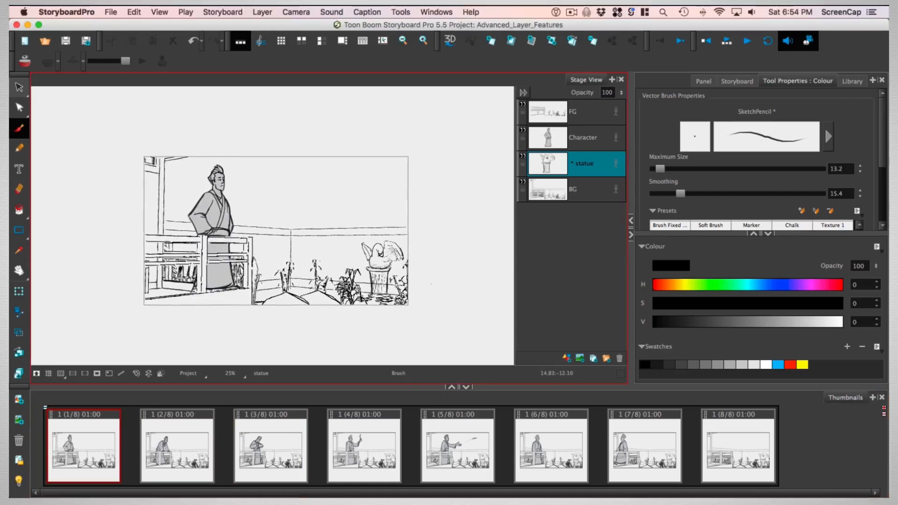
Open the library's Shared folder and select the statue drawing.
left_click(852, 83)
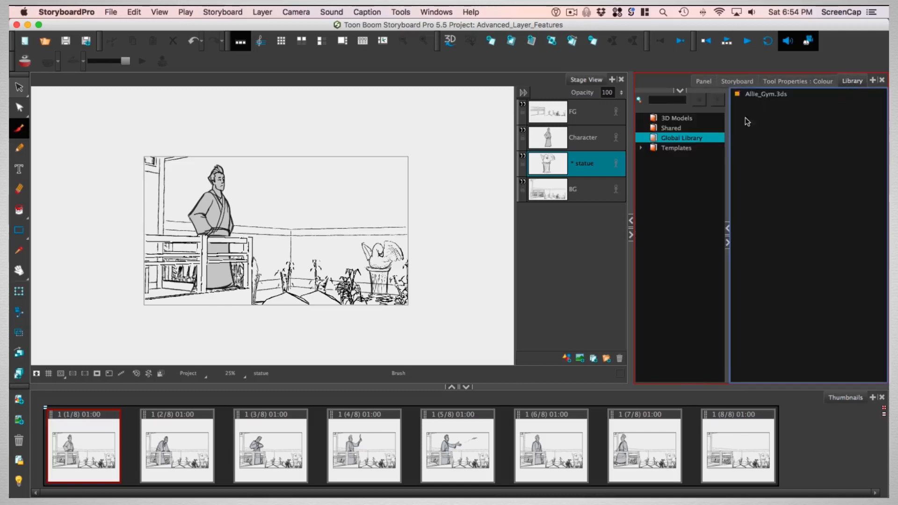
left_click(671, 129)
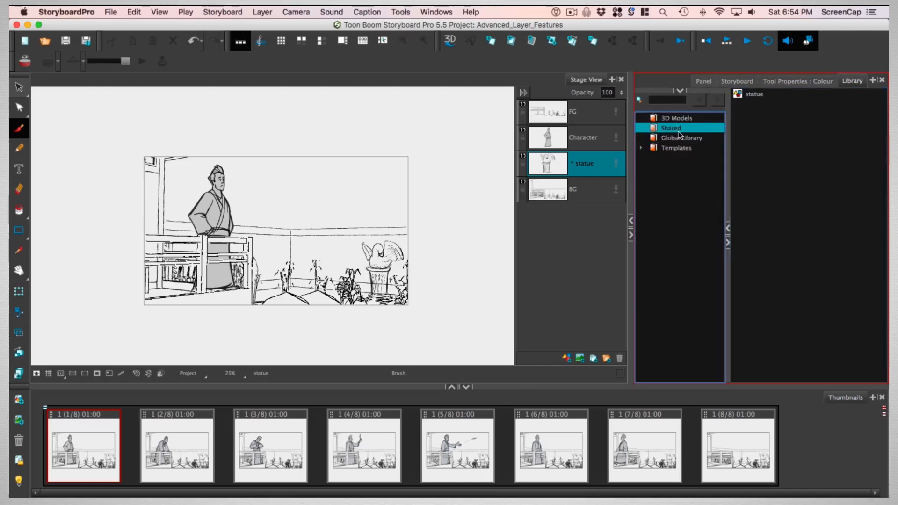
left_click(746, 94)
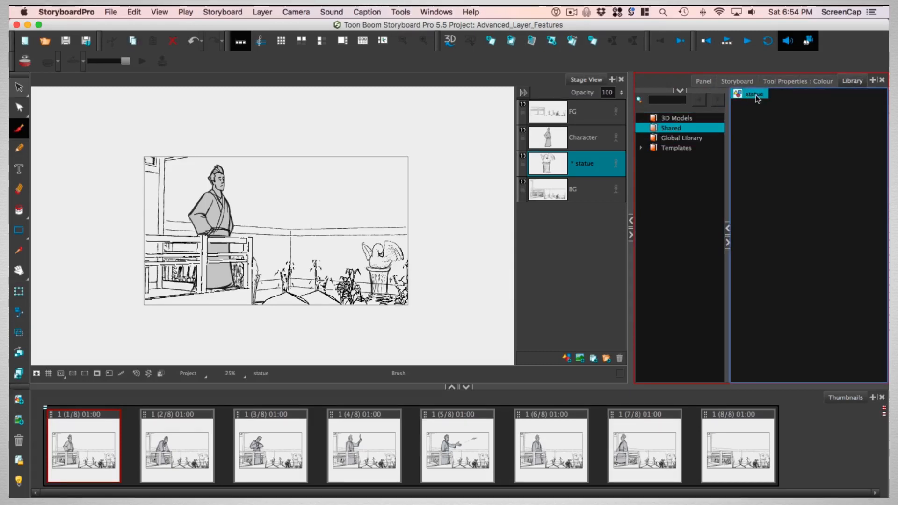
Add a blank panel after the eighth, try placing the shared statue drawing from the library in it, and undo the placement.
left_click(757, 437)
left_click(491, 43)
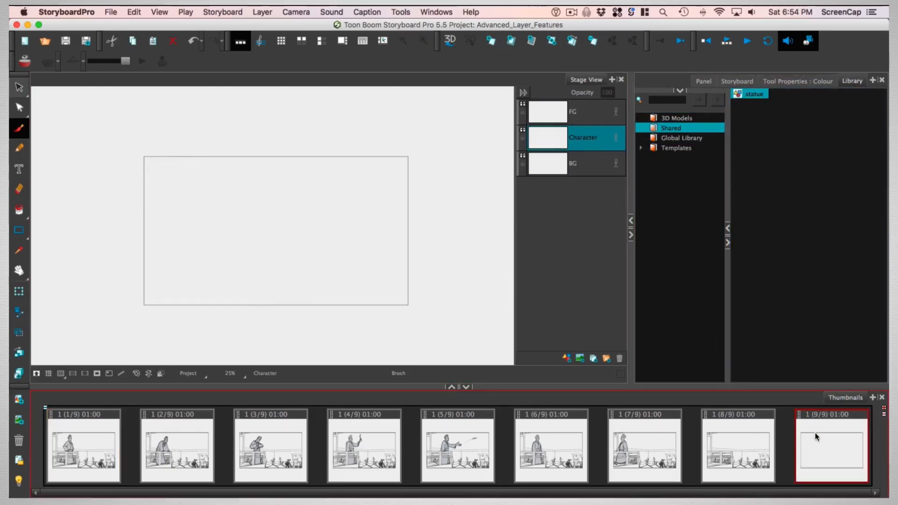
mouse_move(751, 95)
left_mouse_down()
mouse_move(435, 241)
mouse_move(302, 250)
left_mouse_up()
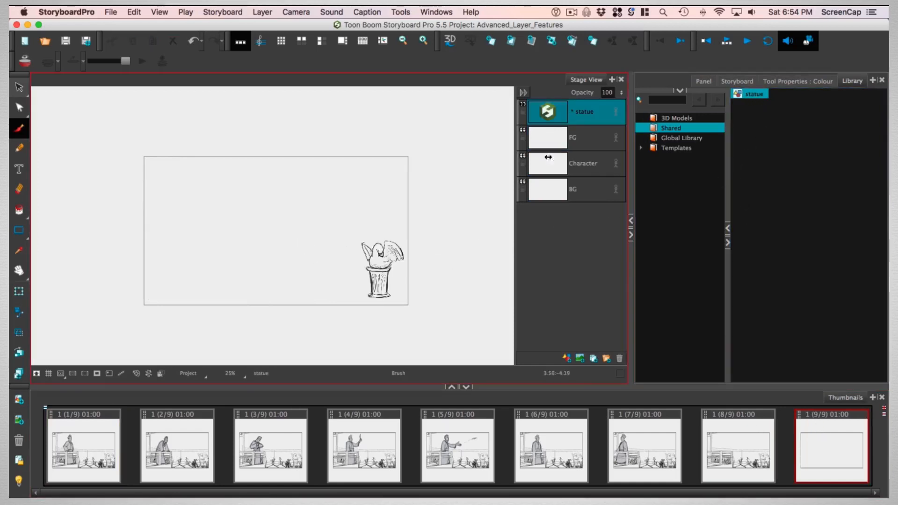
key("super+z")
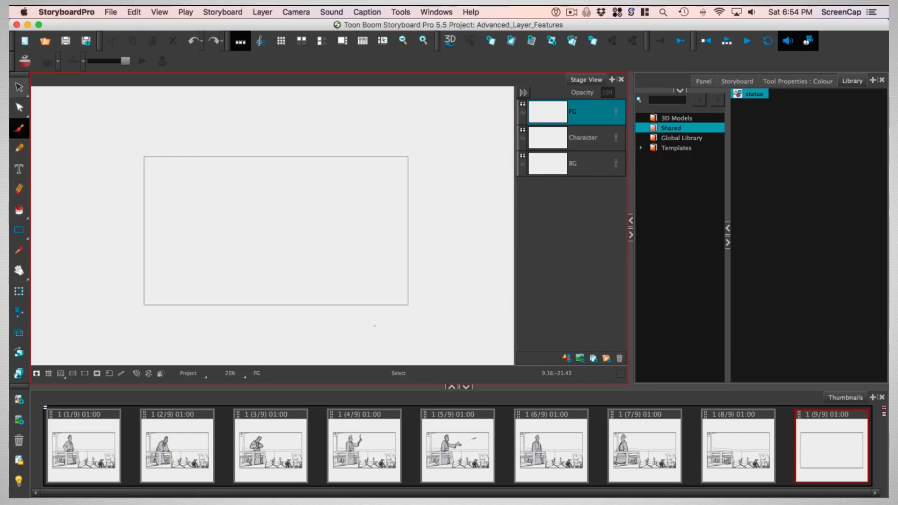
Open the library's Props templates, try placing the clouds and fridge drawings in the blank panel, and undo both placements.
left_click(641, 148)
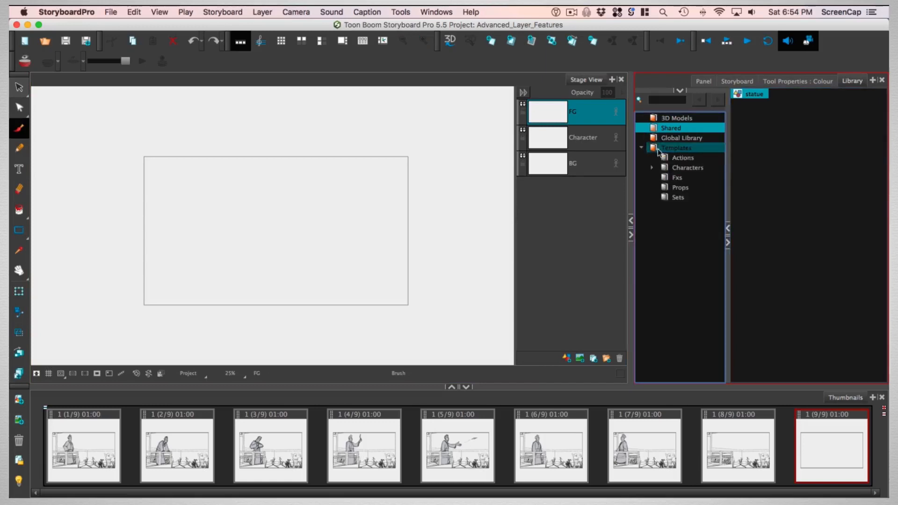
left_click(686, 158)
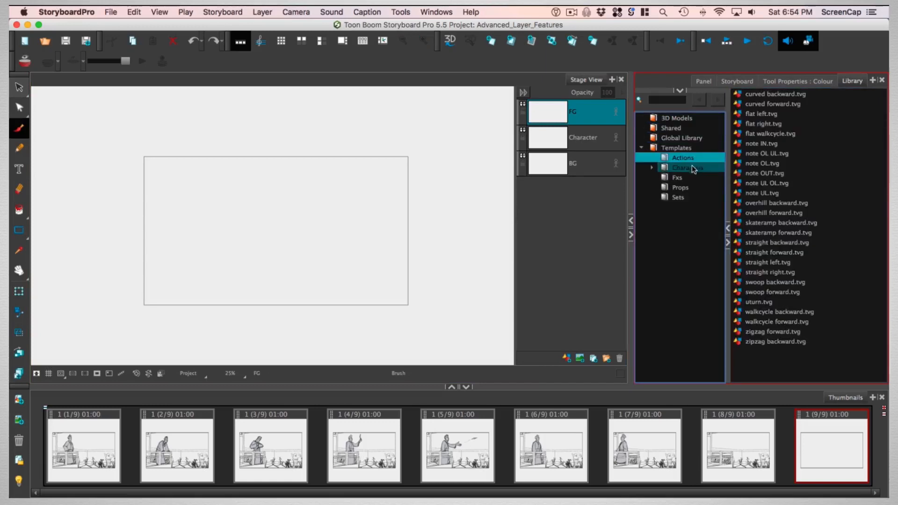
left_click(690, 189)
mouse_move(759, 173)
left_mouse_down()
mouse_move(770, 180)
mouse_move(469, 251)
mouse_move(297, 236)
left_mouse_up()
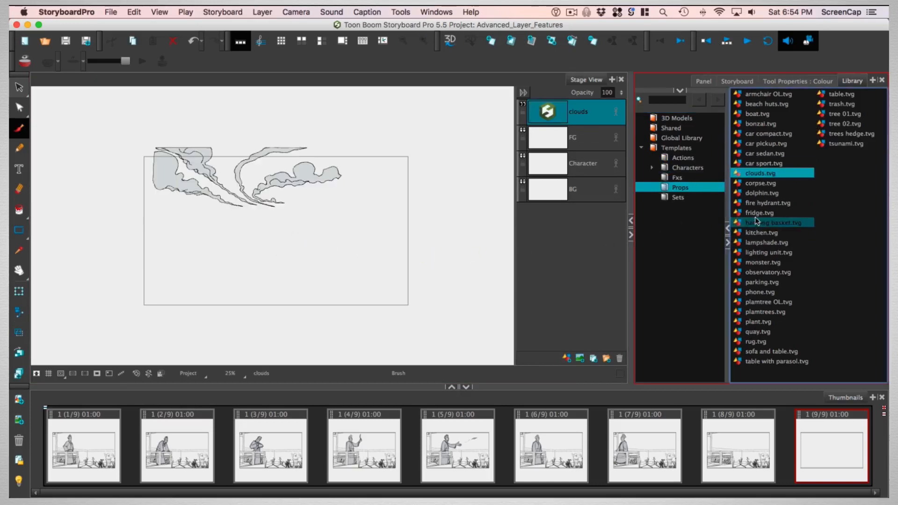
mouse_move(755, 215)
left_mouse_down()
mouse_move(524, 257)
mouse_move(351, 252)
left_mouse_up()
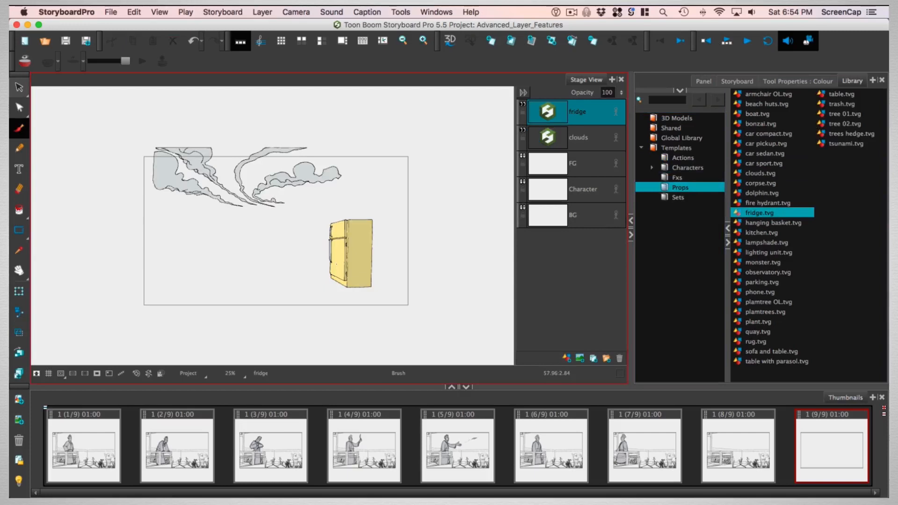
key("super+z")
key("super+z")
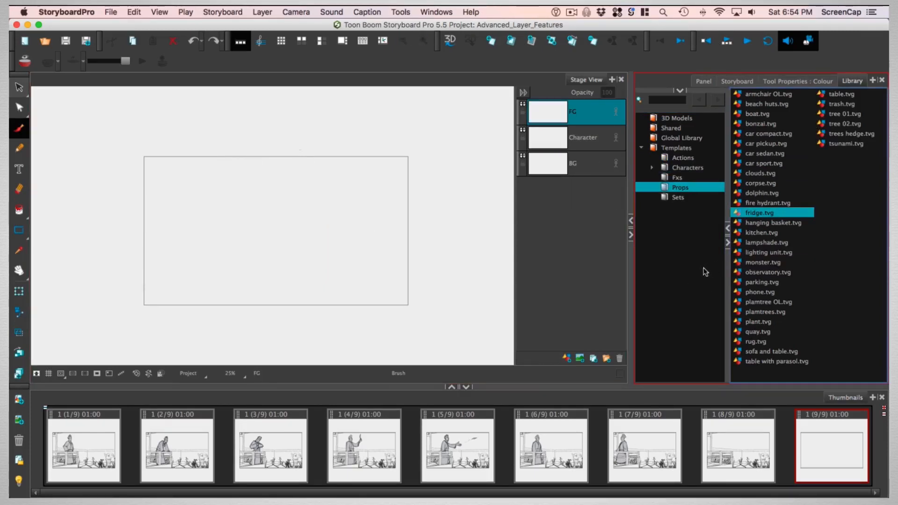
Create a new folder named Custom Templates inside the library's Templates folder.
left_click(676, 147)
right_click(678, 149)
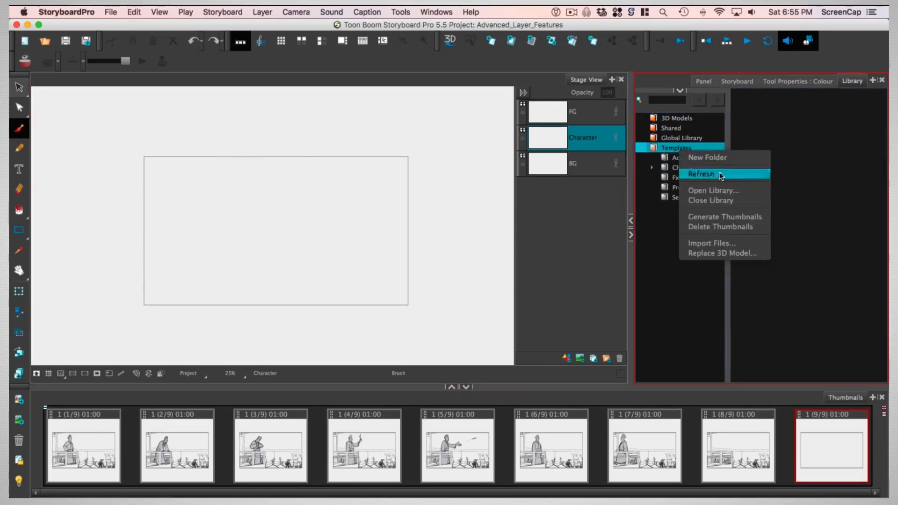
left_click(733, 158)
type("Custom Templates")
Save the sixth panel's Character layer to the Custom Templates folder as a template named Nobu Standing.
left_click(543, 458)
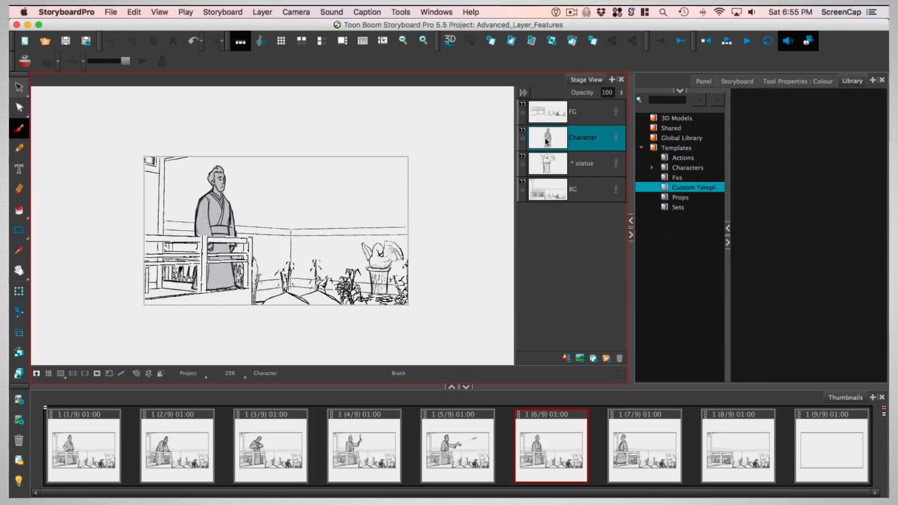
left_click_drag(550, 148, 790, 133)
key("shift+Left")
key("shift+Left")
key("shift+Left")
key("shift+Left")
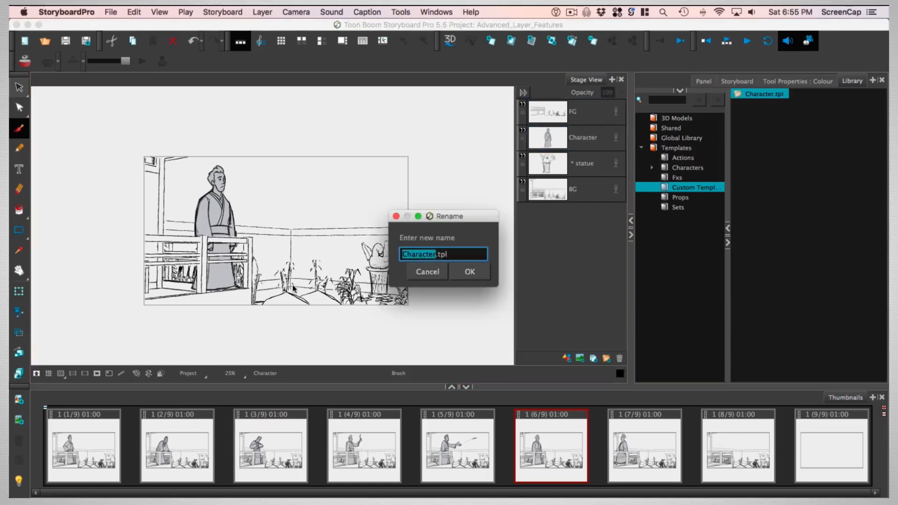
type("Noble Standing")
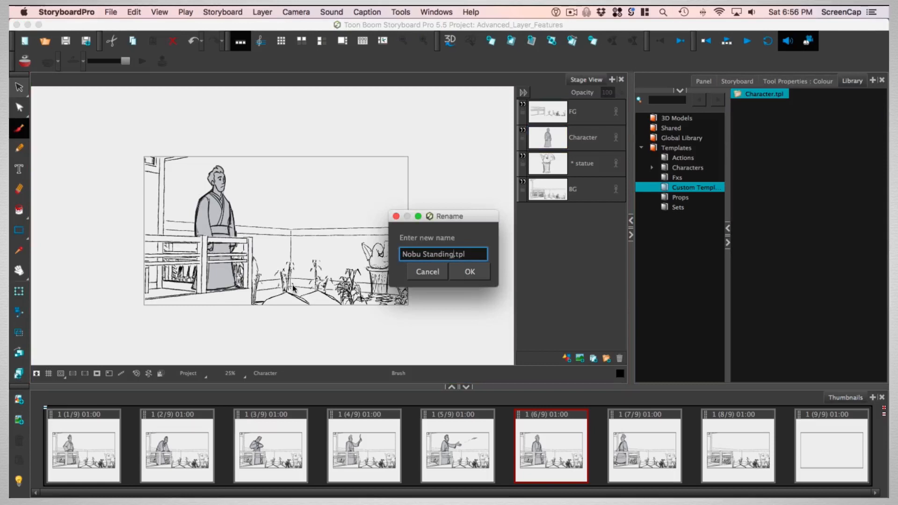
left_click(488, 271)
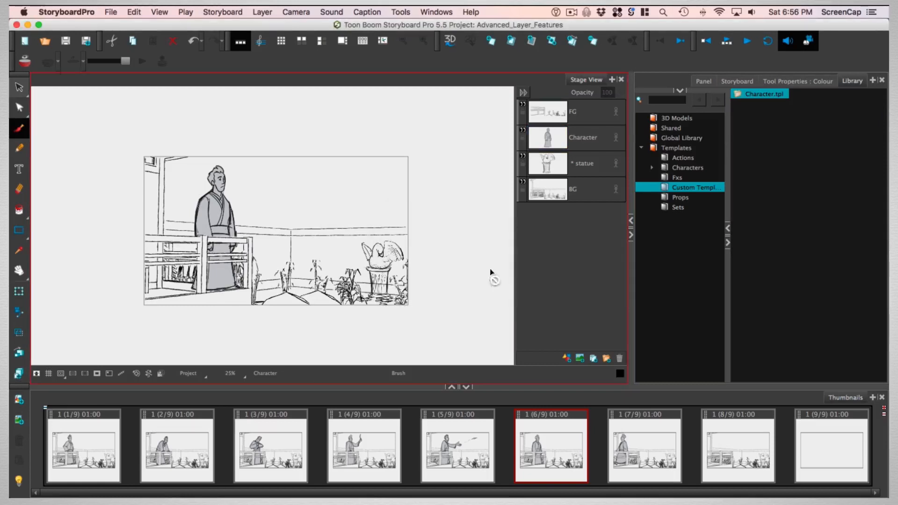
Place the Nobu Standing template in the ninth panel, then add a tenth panel and place it there too.
left_click(824, 456)
left_click_drag(767, 96, 302, 244)
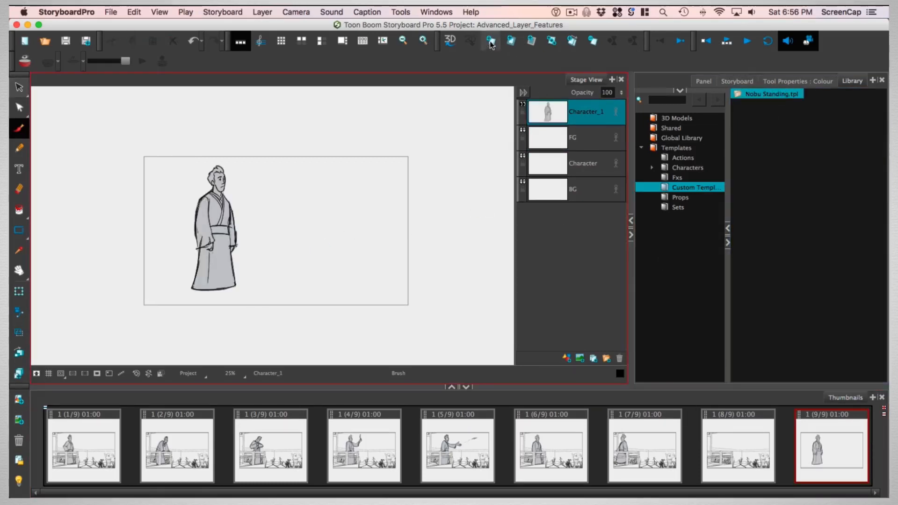
key("p")
left_click_drag(767, 96, 257, 234)
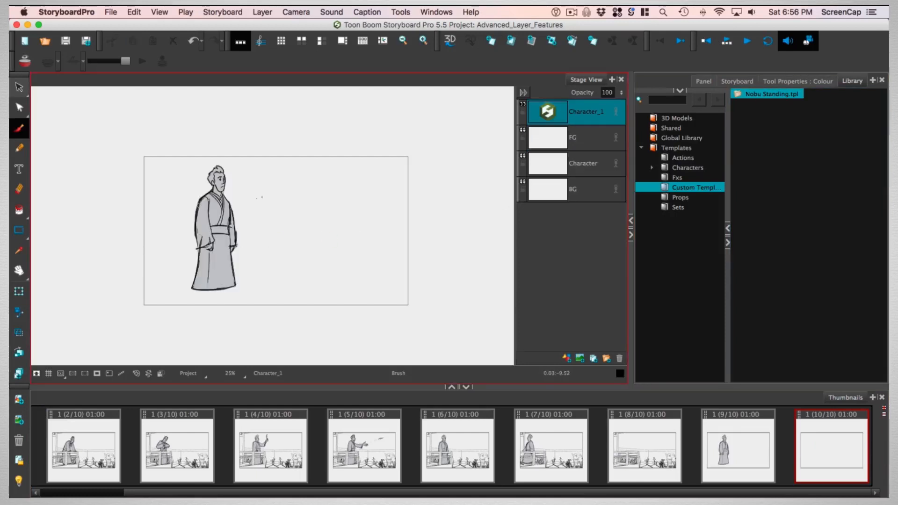
Move the tenth panel's character toward the right of the frame, enlarge it, shift it down, and compare the ninth and tenth panels.
left_click(19, 87)
left_click(222, 275)
mouse_move(222, 274)
left_mouse_down()
mouse_move(310, 274)
mouse_move(363, 287)
mouse_move(355, 284)
left_mouse_up()
left_click(737, 81)
left_click(798, 81)
left_click_drag(379, 165, 419, 60)
left_click_drag(388, 217, 369, 314)
left_click_drag(401, 160, 396, 171)
left_click(451, 224)
left_click(745, 477)
left_click(826, 454)
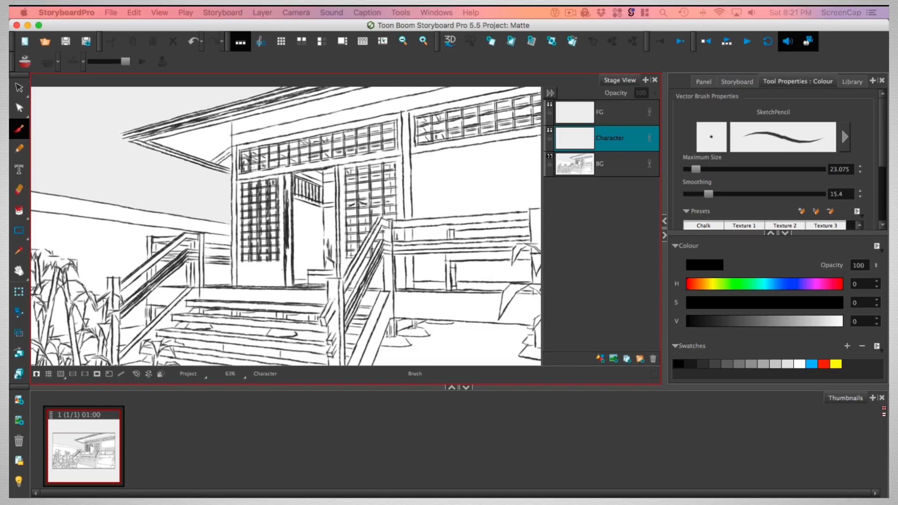
Sketch a standing robed woman with a long ponytail in the temple doorway on the Character layer.
key("2")
key("2")
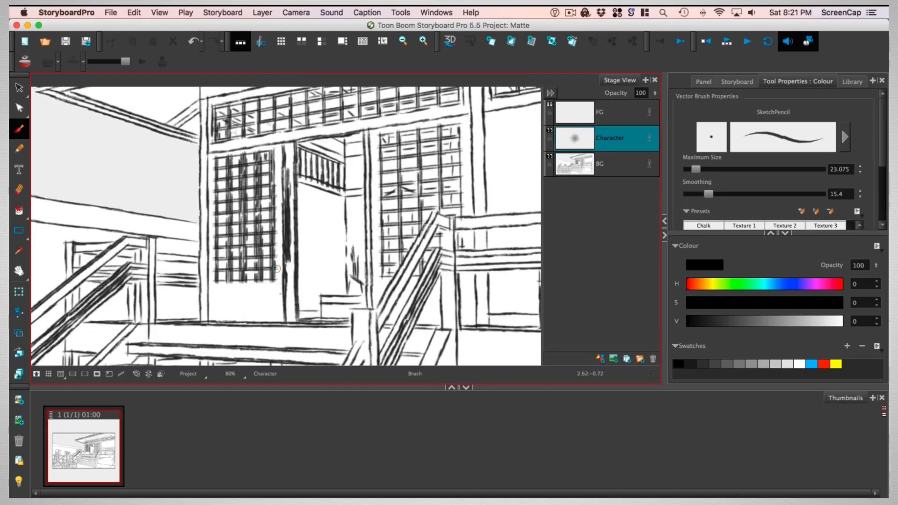
mouse_move(272, 320)
left_mouse_down()
mouse_move(275, 249)
mouse_move(326, 321)
left_mouse_up()
key("super+z")
left_click_drag(267, 250, 257, 323)
left_click_drag(270, 177, 279, 248)
mouse_move(314, 164)
left_mouse_down()
mouse_move(281, 248)
mouse_move(272, 193)
left_mouse_up()
left_click_drag(306, 138, 329, 187)
left_click_drag(317, 266, 340, 251)
left_click_drag(299, 123, 296, 160)
mouse_move(305, 136)
left_mouse_down()
mouse_move(318, 118)
mouse_move(295, 135)
left_mouse_up()
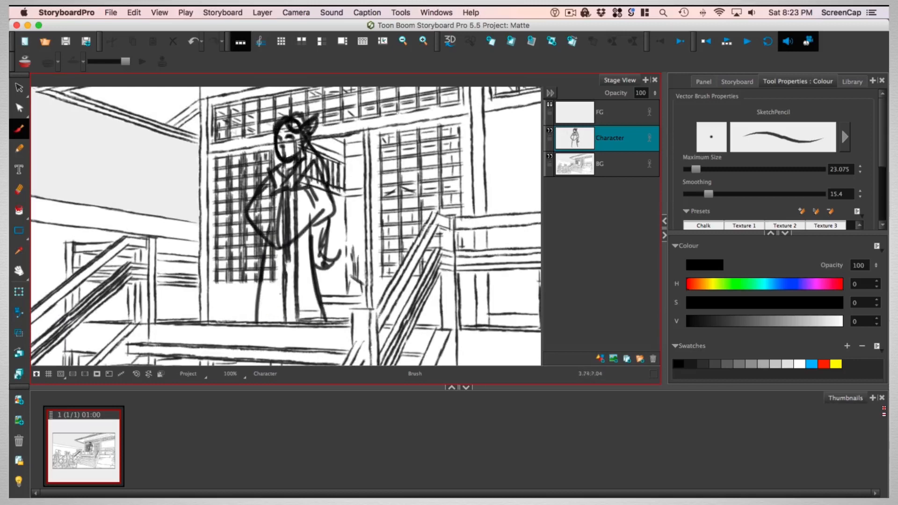
Refine the woman's robe outlines with heavier strokes and close the gaps in the sleeve outline.
key("alt+v")
key("super+a")
key("alt+b")
left_click_drag(323, 197, 349, 306)
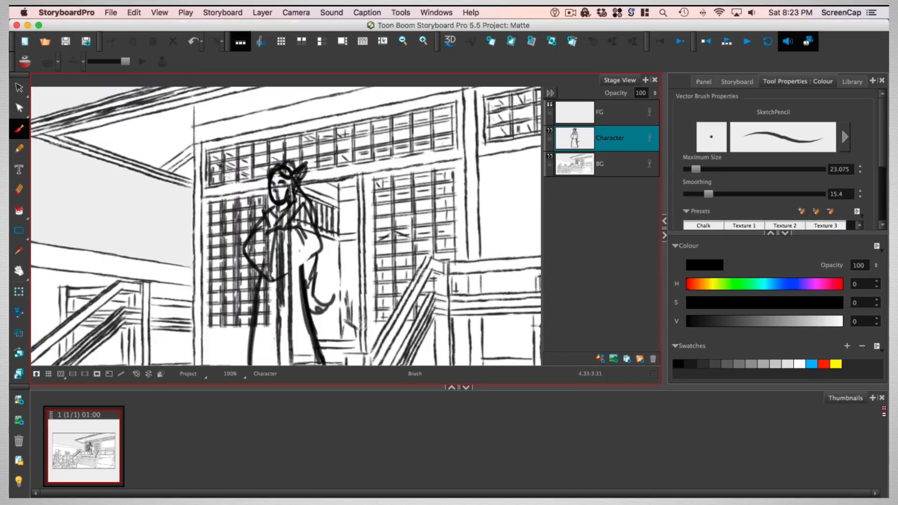
left_click_drag(269, 225, 281, 280)
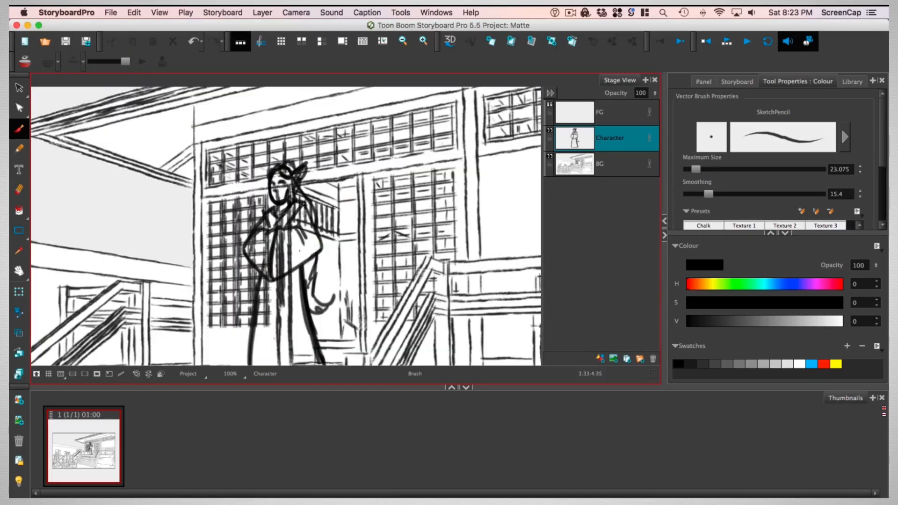
left_click_drag(286, 180, 309, 222)
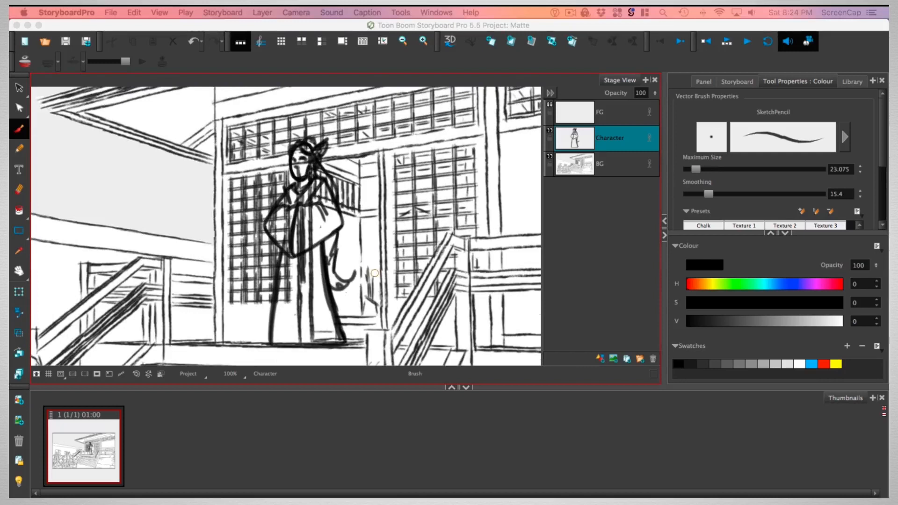
Set the Brush to Draw Behind mode with the SketchPencil preset.
left_click(20, 211)
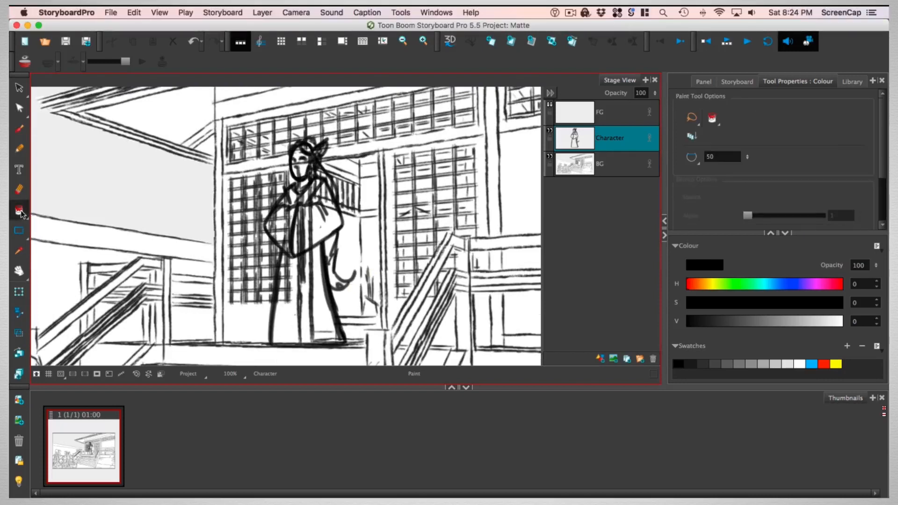
left_click(18, 128)
scroll(693, 213, "down", 5)
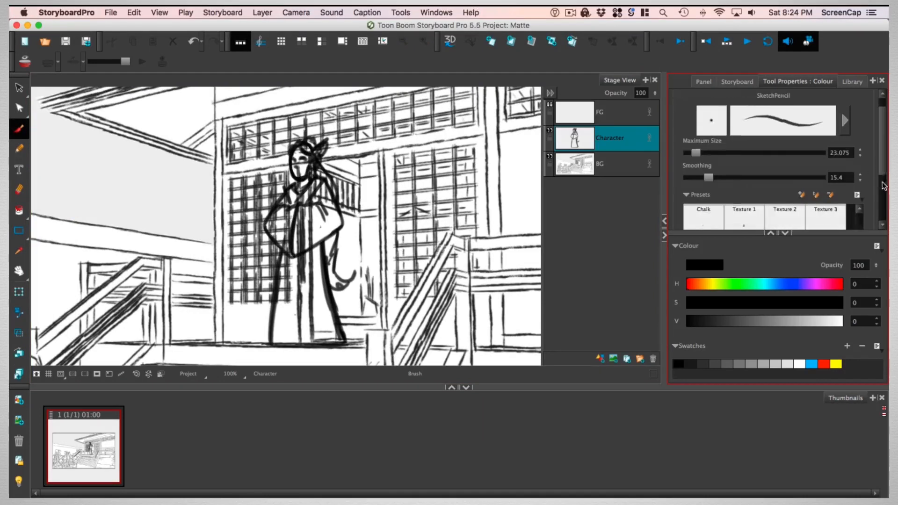
left_click(691, 207)
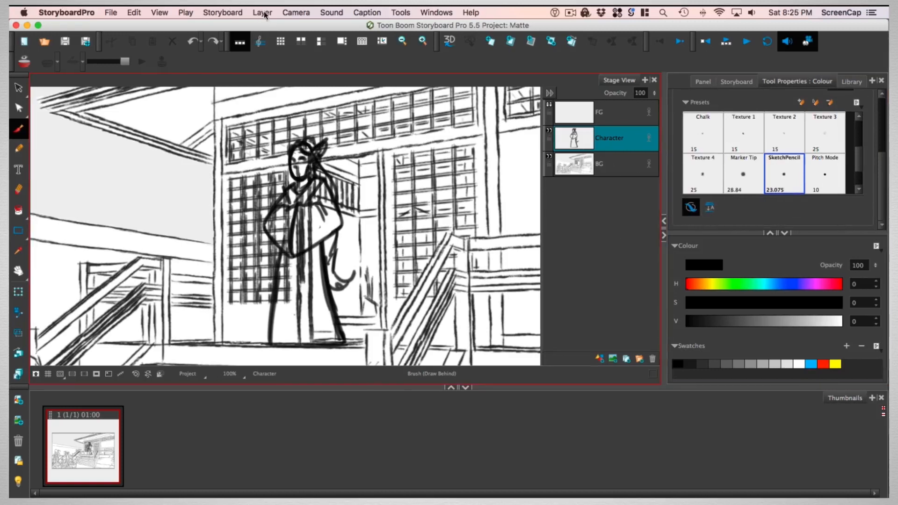
Generate an Auto-Matte for the Character layer with a radius of 100 and a custom light blue-grey matte colour.
left_click(263, 13)
left_click(287, 261)
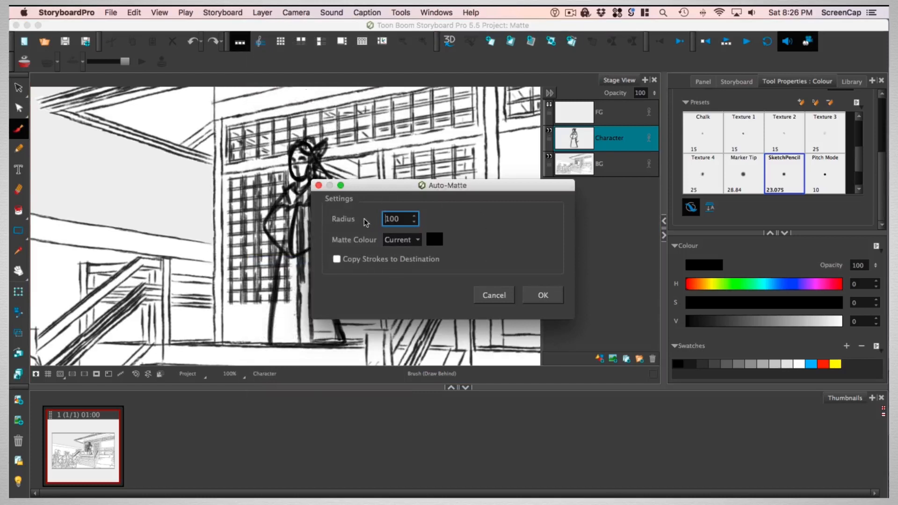
left_click_drag(341, 188, 382, 179)
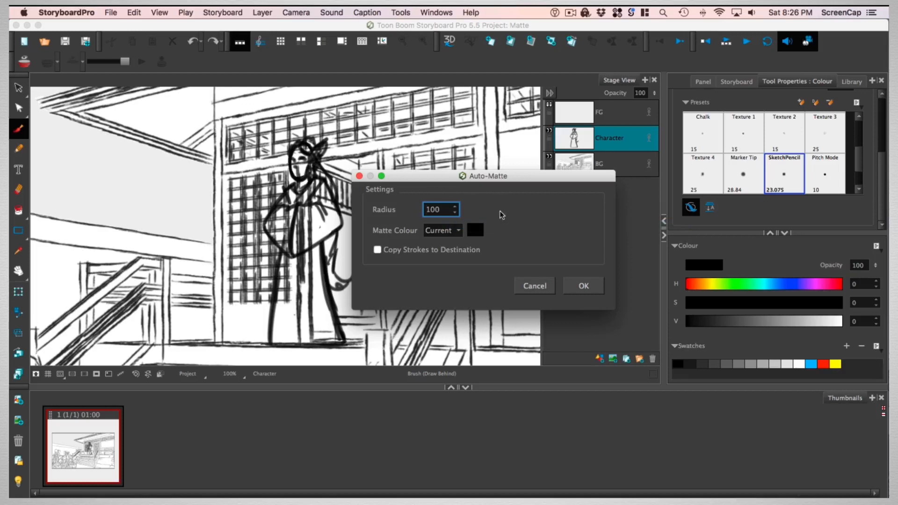
left_click(458, 231)
left_click(474, 237)
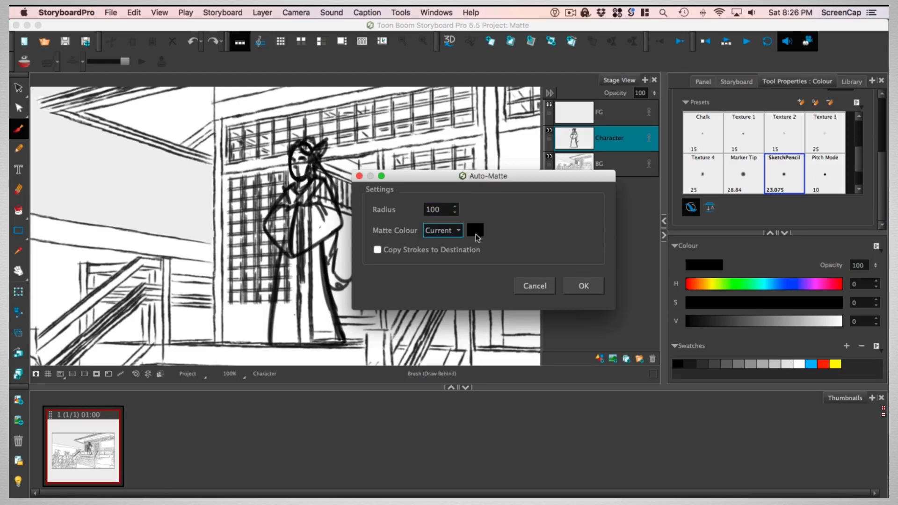
left_click(458, 232)
left_click(439, 239)
left_click(475, 229)
left_click(252, 380)
left_click_drag(249, 380, 246, 383)
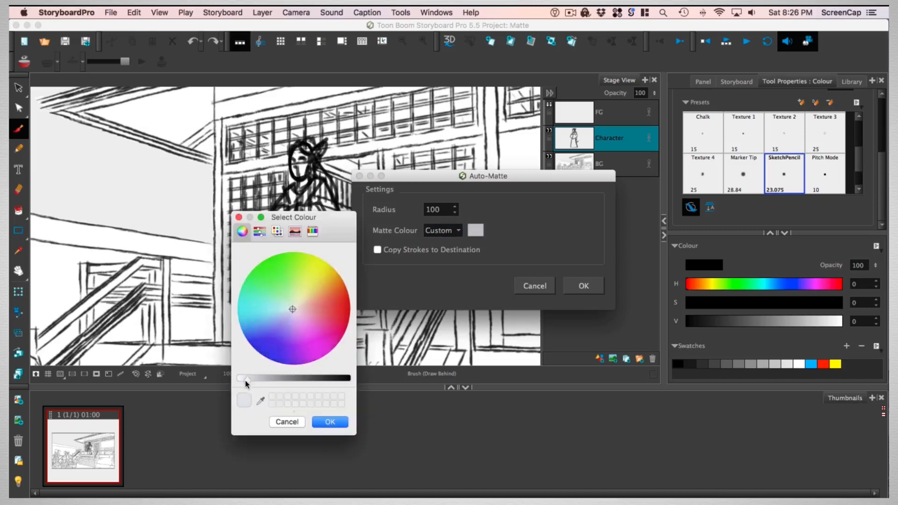
left_click(330, 422)
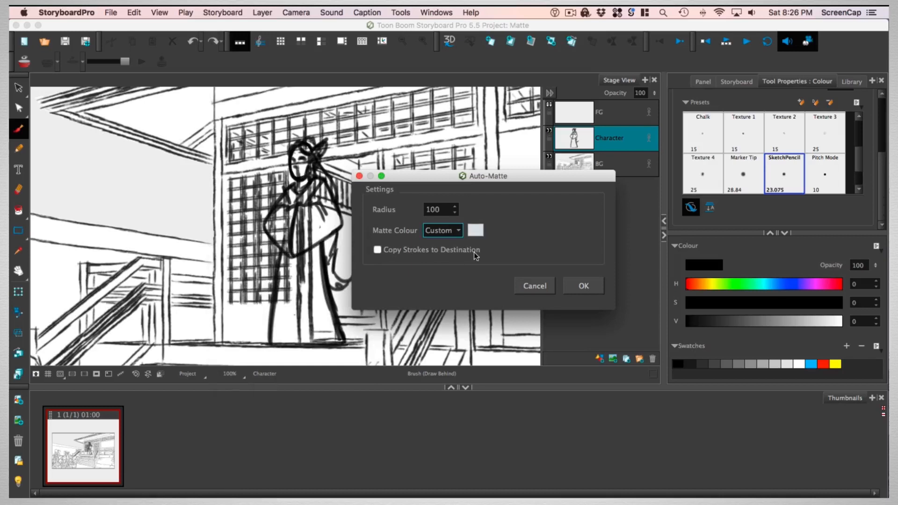
left_click(583, 293)
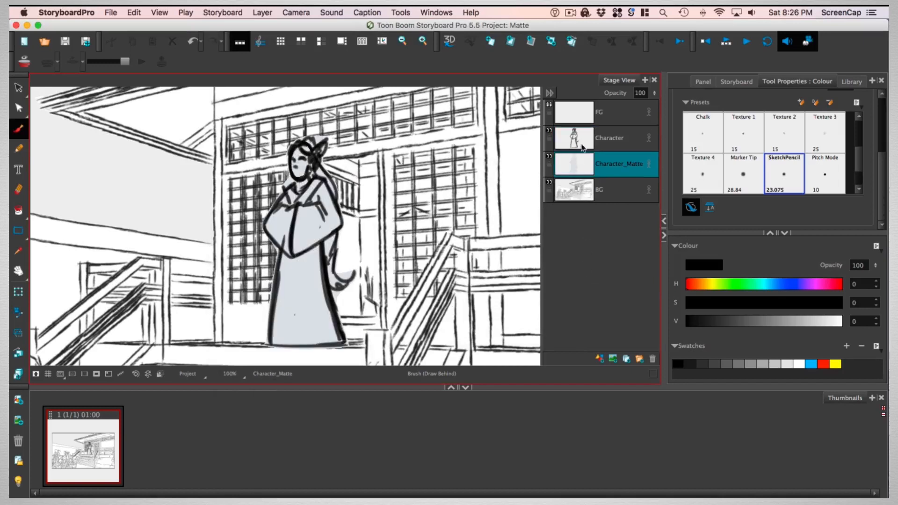
Group the Character and Character_Matte layers together.
left_click(588, 143)
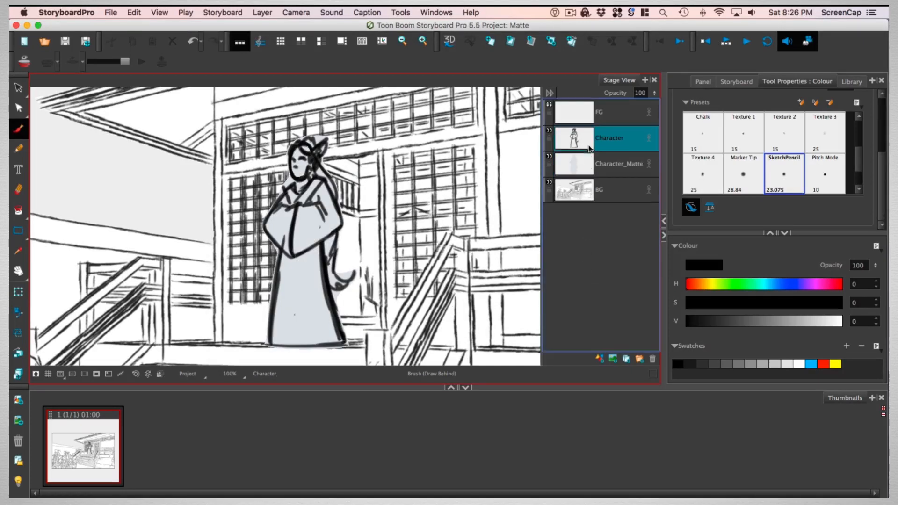
key("1")
key("1")
key("1")
key("1")
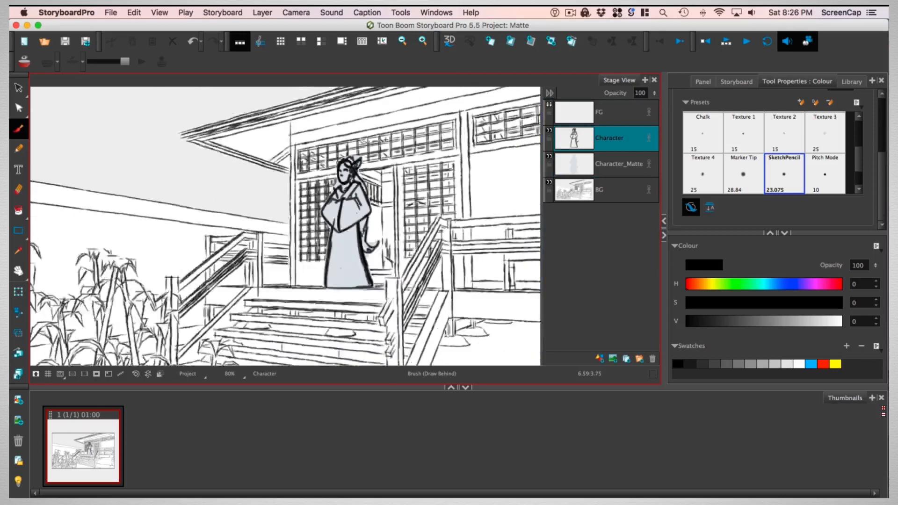
key("2")
key("2")
left_click(586, 166, "shift")
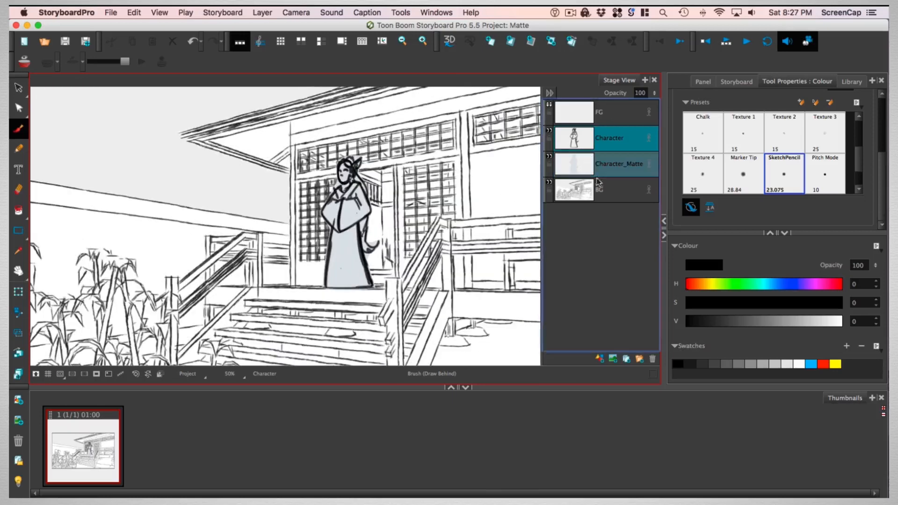
left_click(638, 359)
Remove the woman's long ponytail on the Character layer and draw fuller hair around her head down to the shoulders.
left_click(616, 156)
key("2")
mouse_move(365, 299)
left_mouse_down()
mouse_move(363, 246)
mouse_move(348, 294)
left_mouse_up()
mouse_move(358, 180)
left_mouse_down()
mouse_move(341, 141)
mouse_move(353, 166)
left_mouse_up()
left_click_drag(298, 135, 294, 170)
left_click_drag(354, 146, 351, 165)
left_click_drag(359, 161, 346, 123)
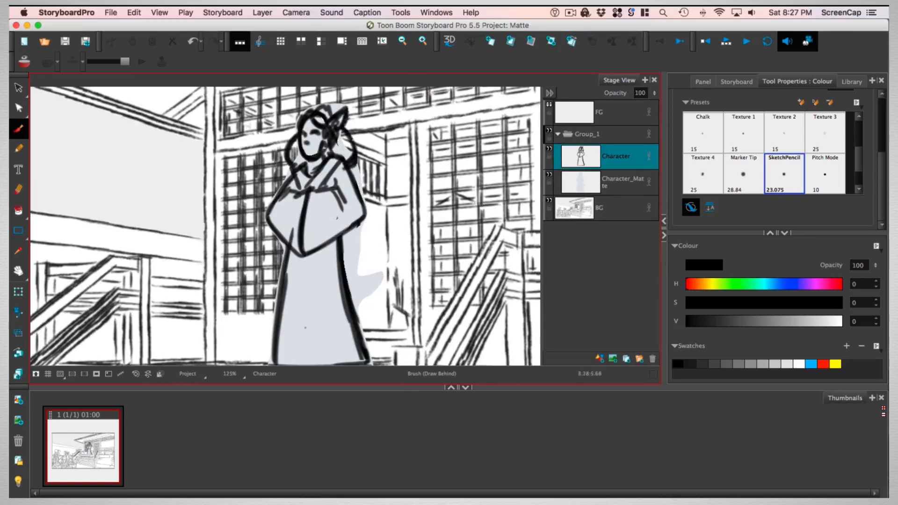
Regenerate the Character layer's Auto-Matte with a radius of 81, replacing the existing matte layer.
left_click(262, 12)
left_click(335, 260)
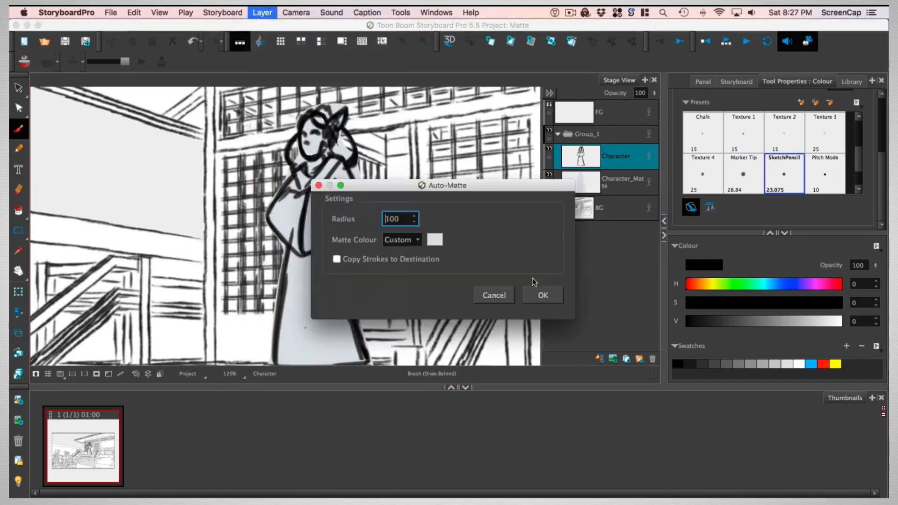
left_click(464, 255)
left_click(464, 255)
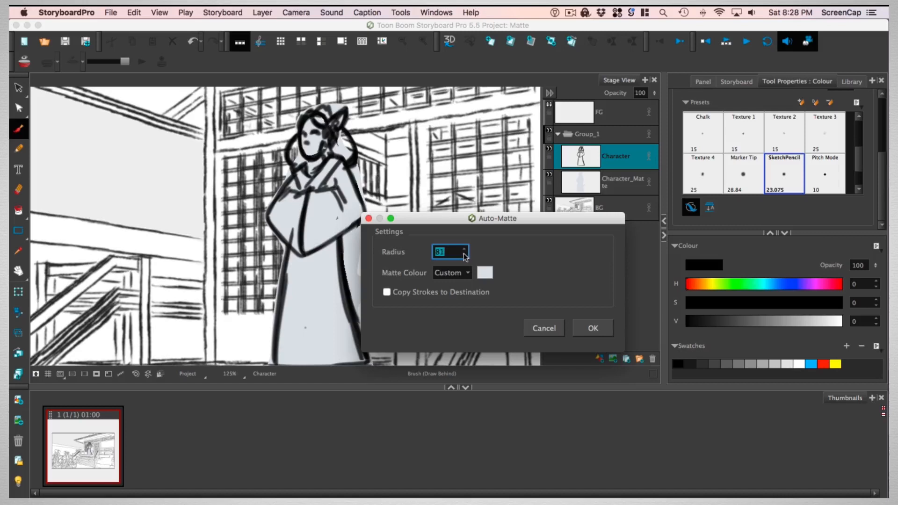
left_click(593, 328)
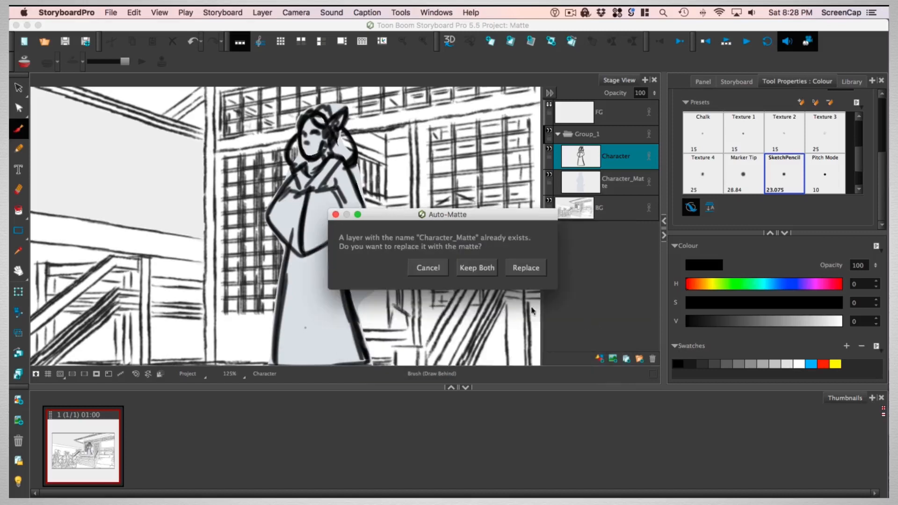
left_click(526, 267)
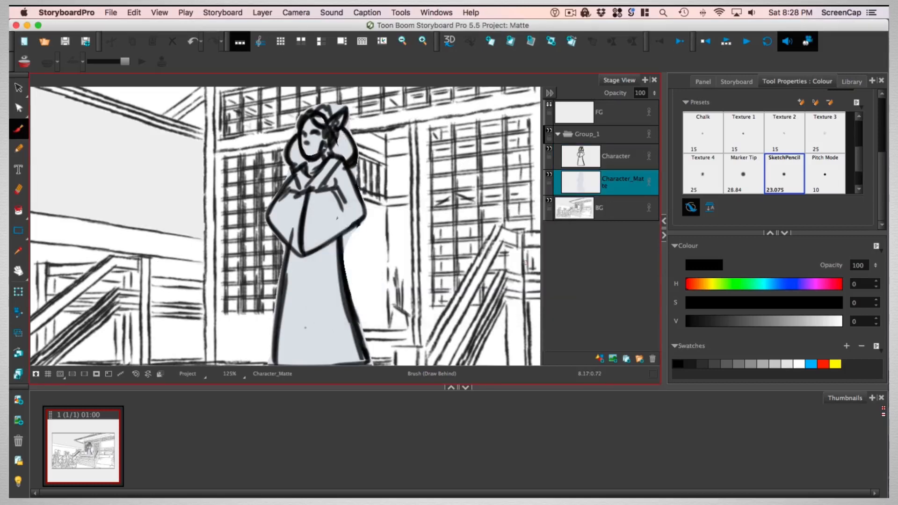
Recolour the woman's matte artwork on the Character_Matte layer light pink, with hue 0, saturation 13 and value 100.
key("alt+s")
left_click(329, 292)
left_click(774, 364)
left_click(798, 363)
key("1")
left_click(236, 95)
left_click(297, 255)
left_click(775, 363)
left_click(797, 364)
left_click_drag(712, 304, 706, 303)
left_click(191, 189)
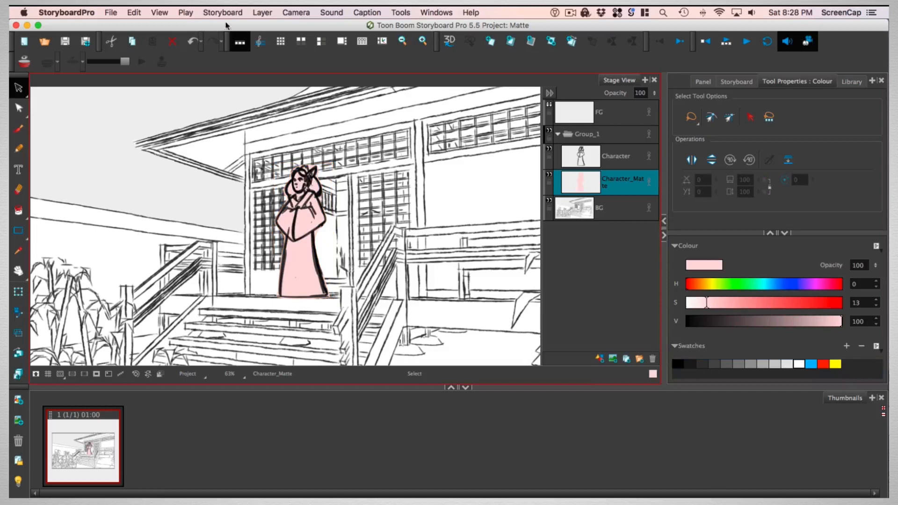
Assign the keyboard shortcut Option+Command+M to the Generate Auto-Matte layer command in the preferences.
left_click(74, 12)
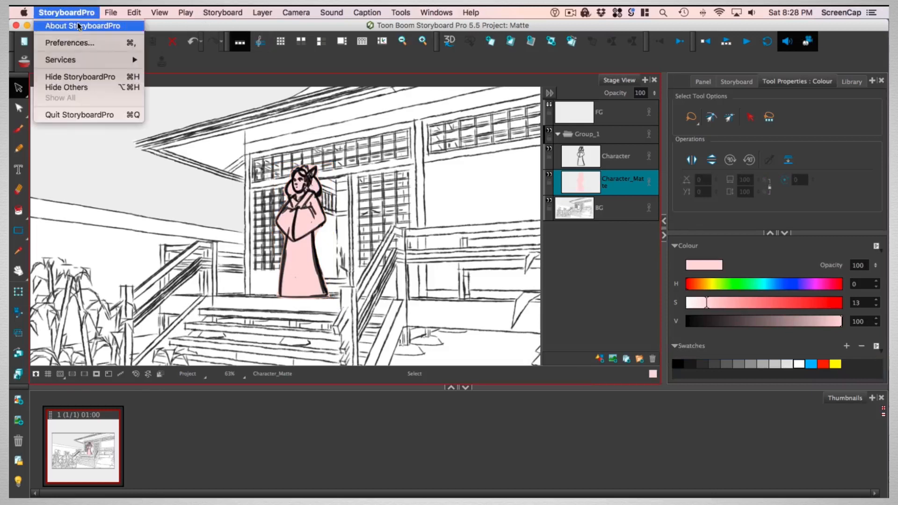
left_click(95, 44)
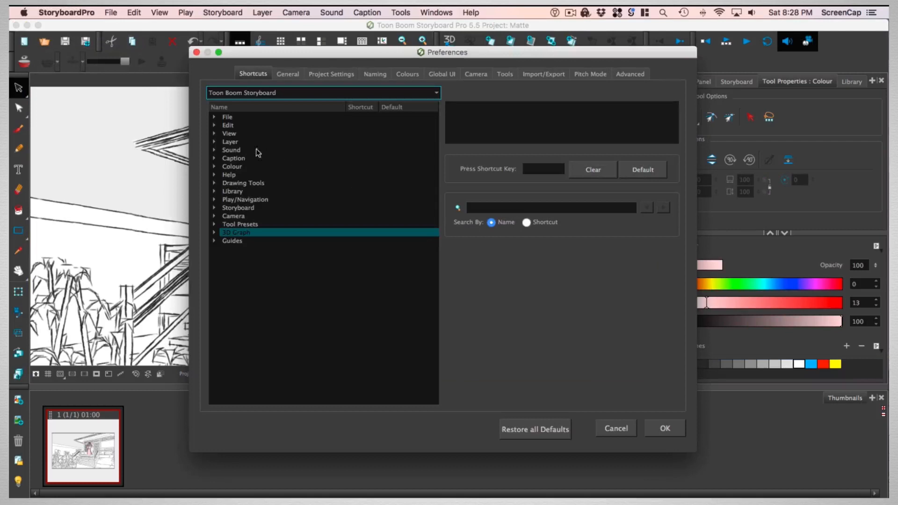
double_click(236, 142)
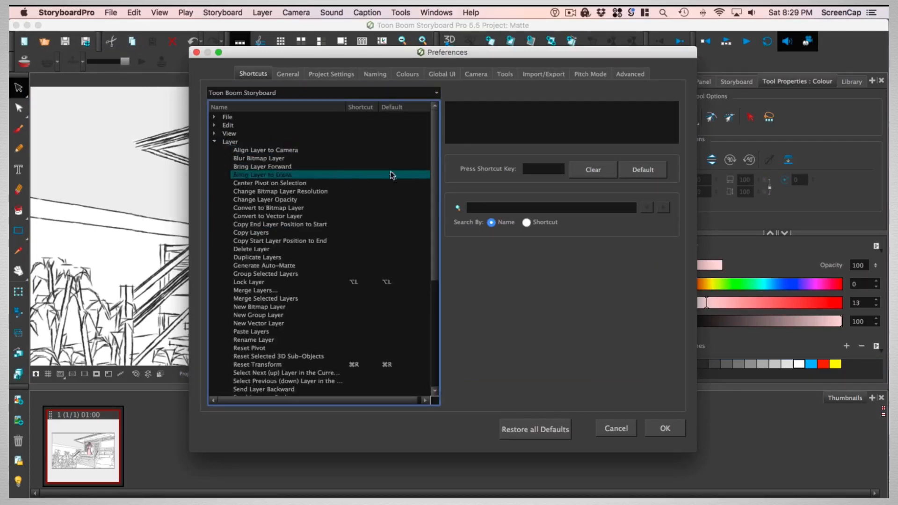
scroll(299, 225, "down", 2)
left_click(283, 233)
left_click(539, 170)
key("alt+super+m")
left_click(665, 431)
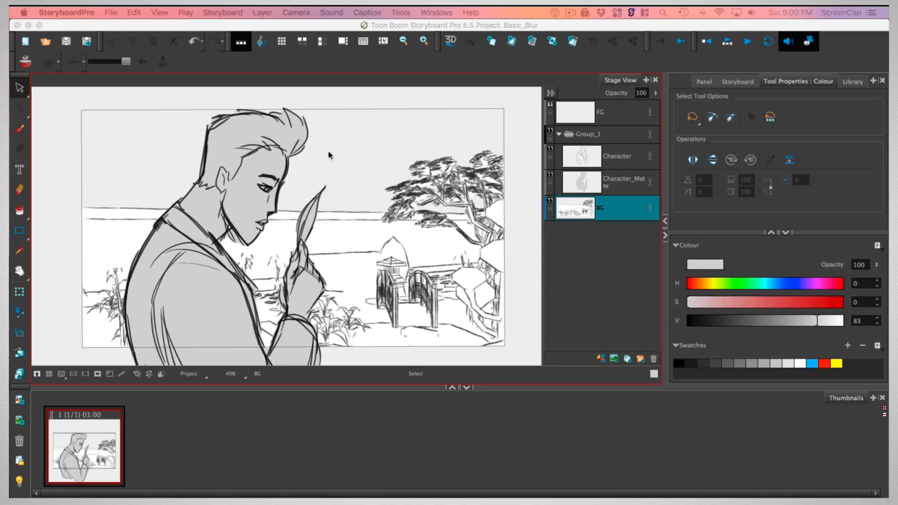
Try a High-quality Blur with a radius of 3 on the BG layer and undo it.
left_click(610, 25)
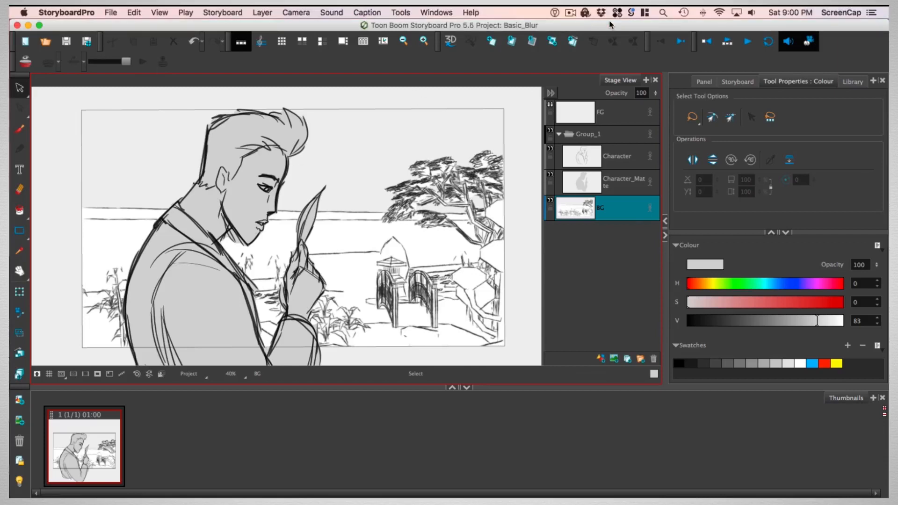
left_click(620, 216)
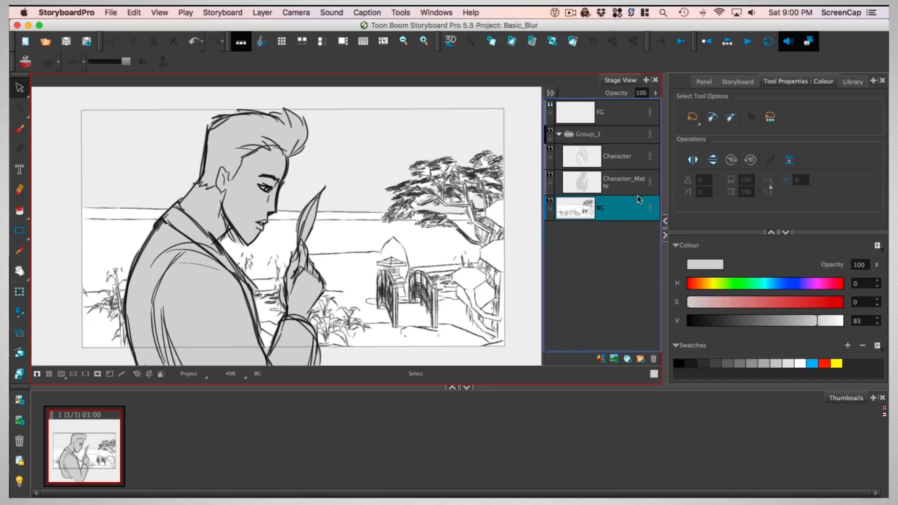
right_click(582, 216)
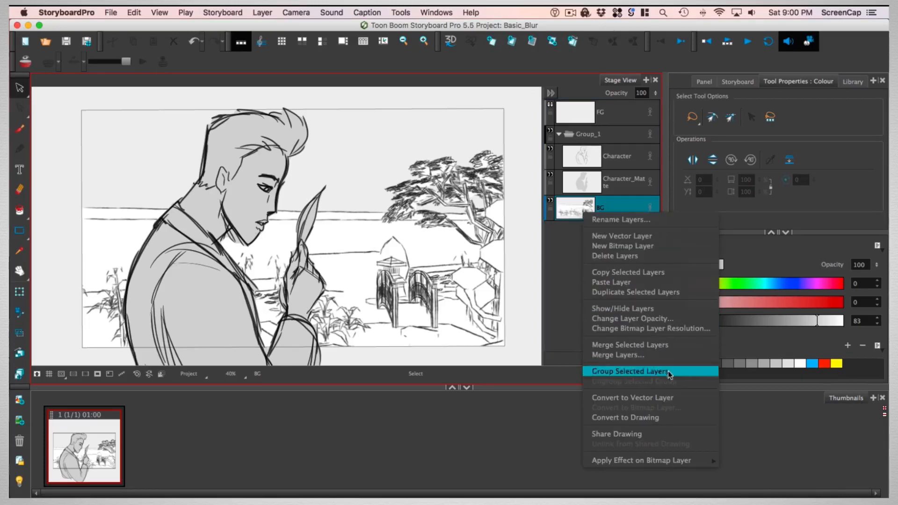
mouse_move(682, 463)
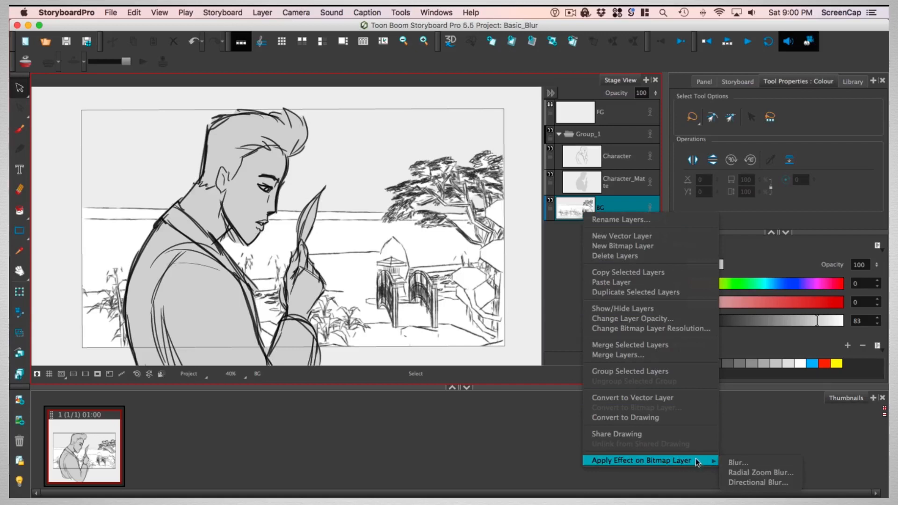
left_click(753, 461)
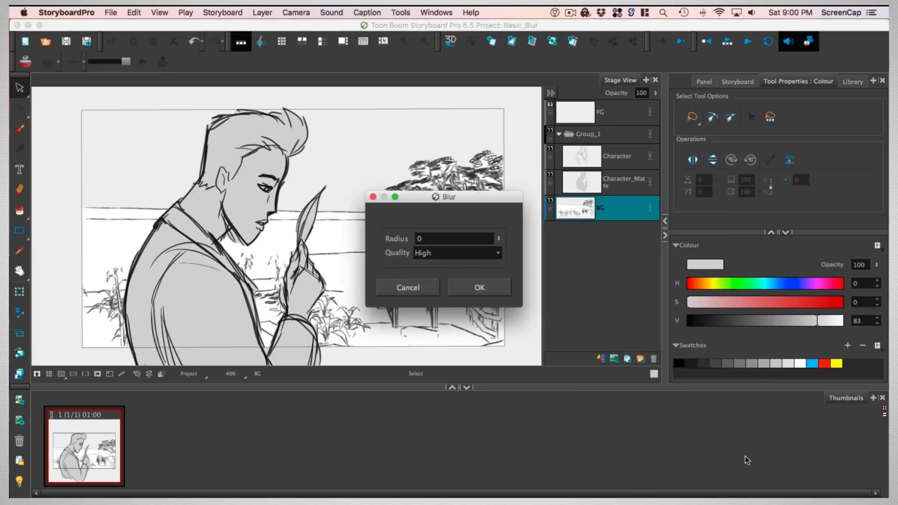
left_click_drag(498, 196, 499, 182)
left_click(498, 241)
left_click(477, 287)
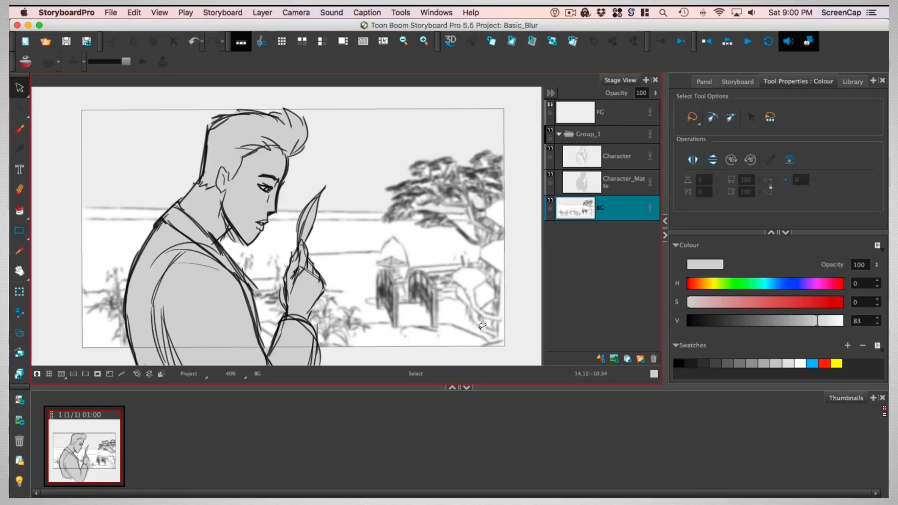
key("ctrl+z")
Duplicate the BG layer and apply a High-quality Blur with a larger radius than 3 to the copy.
right_click(615, 214)
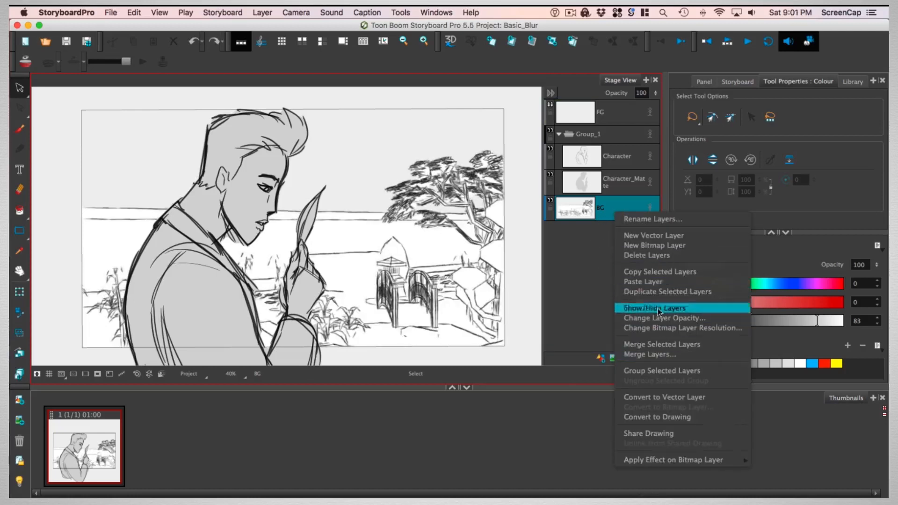
left_click(664, 291)
right_click(580, 213)
mouse_move(659, 461)
left_click(737, 460)
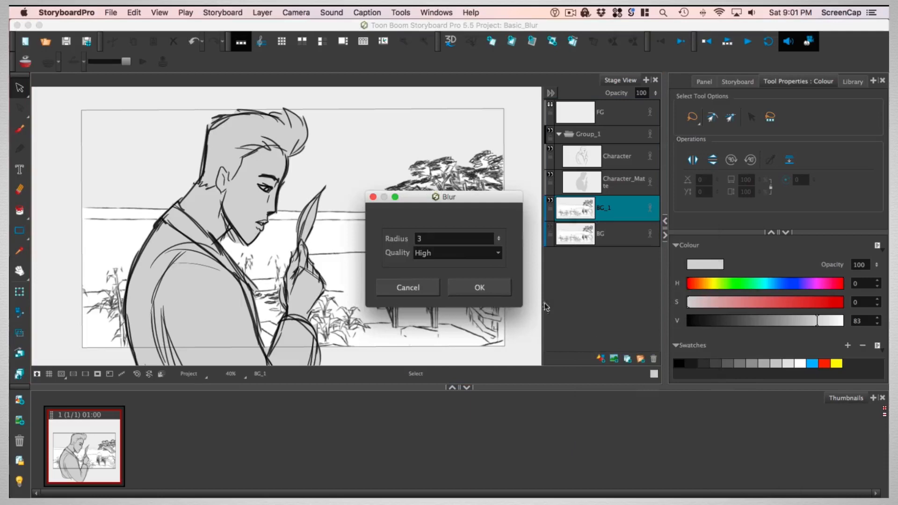
left_click_drag(498, 237, 509, 237)
left_click(483, 286)
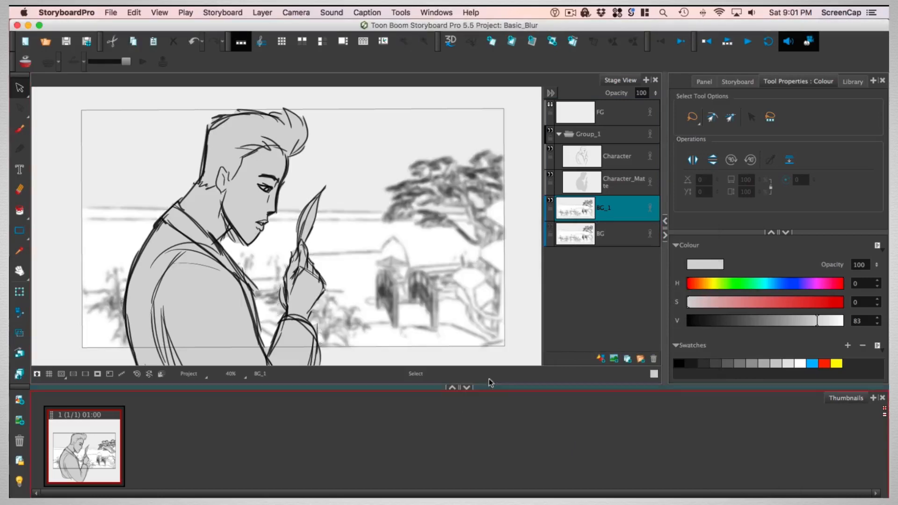
left_click(564, 255)
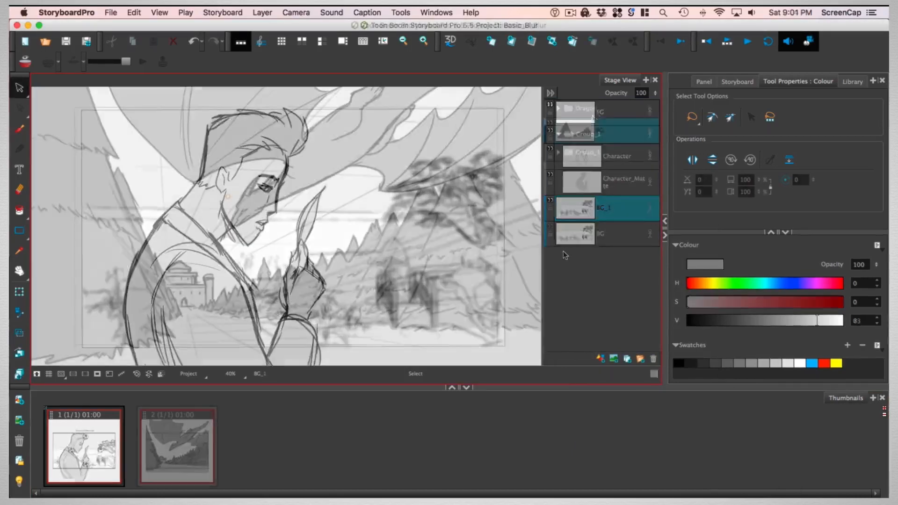
right_click(579, 135)
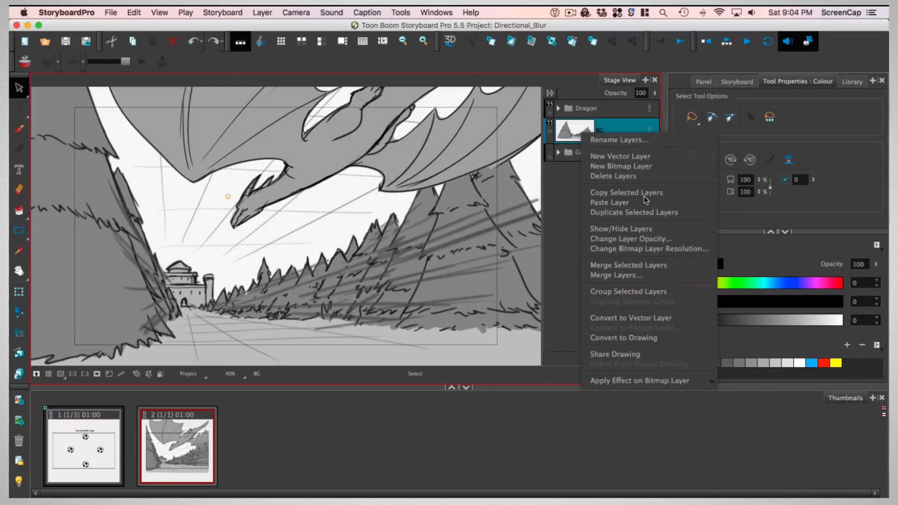
mouse_move(681, 381)
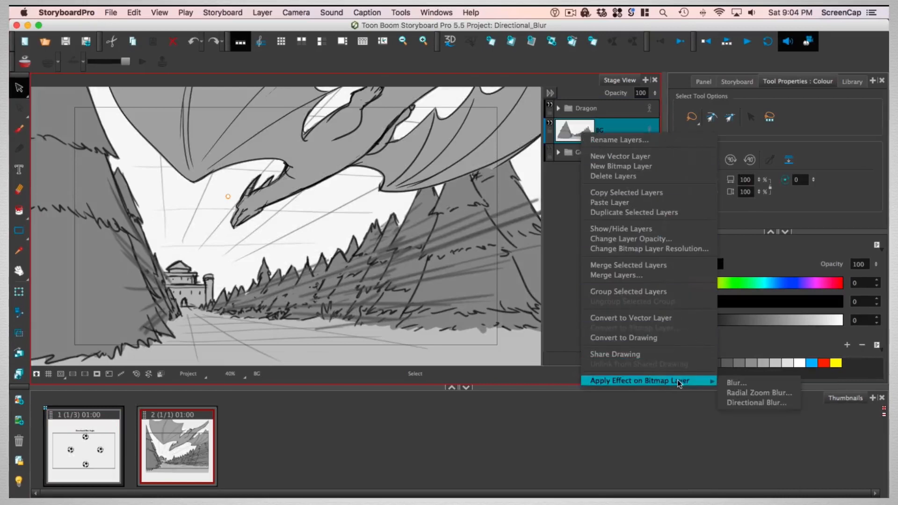
left_click(760, 393)
left_click_drag(481, 127, 696, 206)
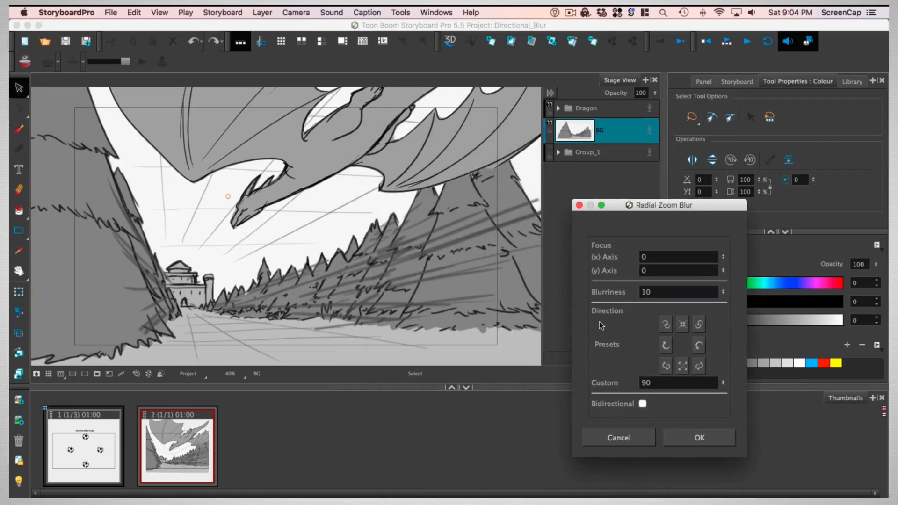
left_click(617, 437)
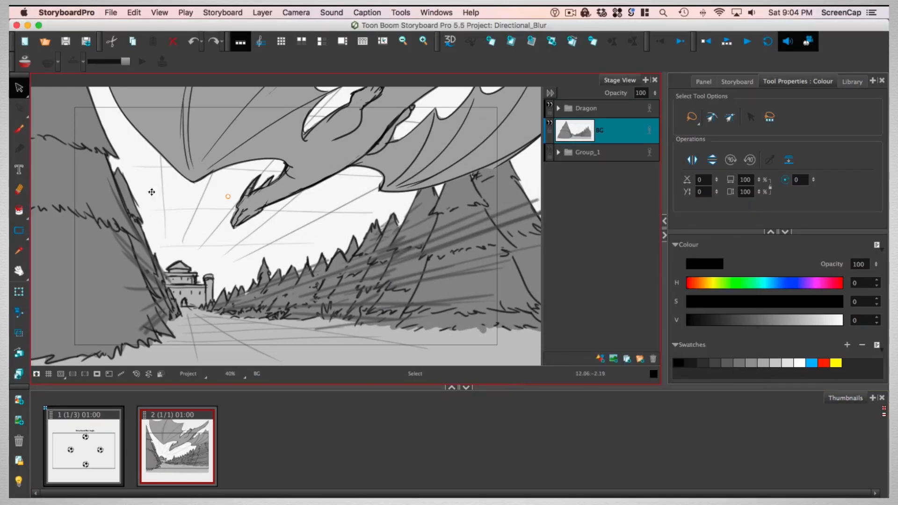
Locate the castle gate's coordinates and set the BG layer's Radial Zoom Blur focus to x -7.44 and y -6.14.
left_click(18, 130)
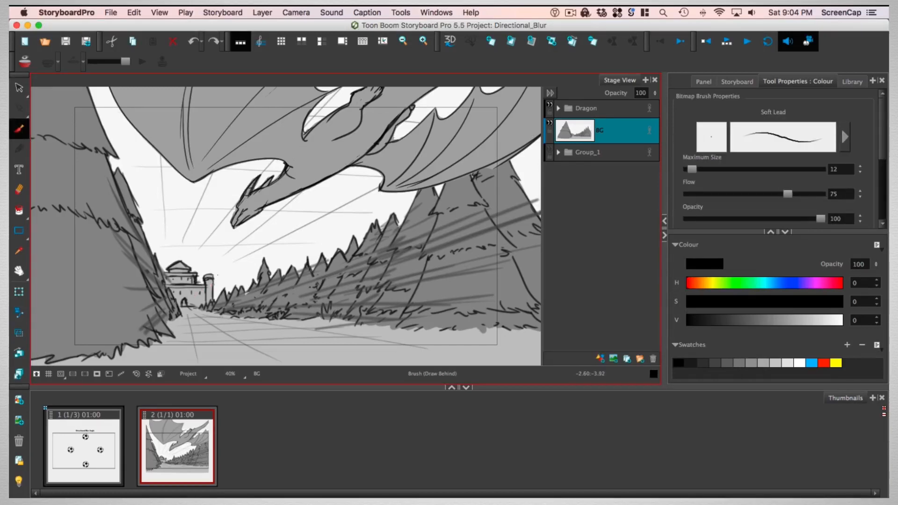
mouse_move(185, 301)
left_mouse_down()
mouse_move(172, 289)
mouse_move(183, 289)
left_mouse_up()
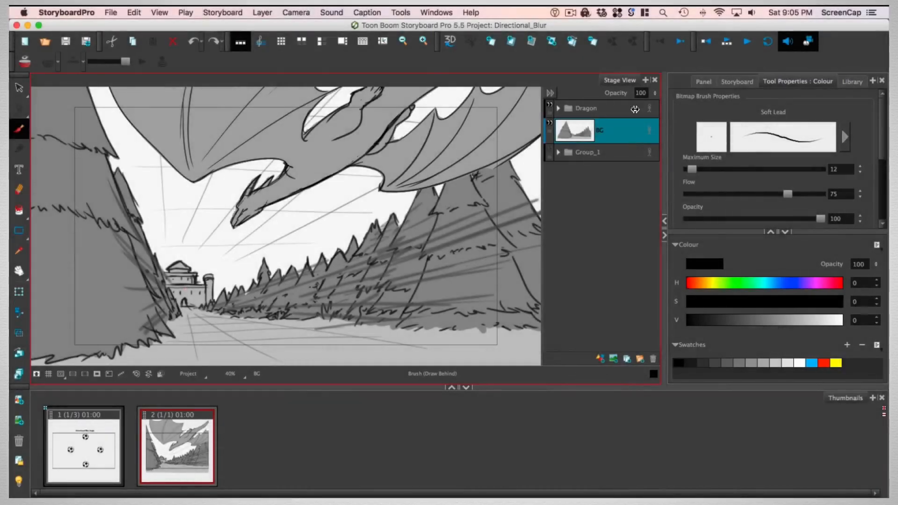
right_click(581, 143)
mouse_move(703, 388)
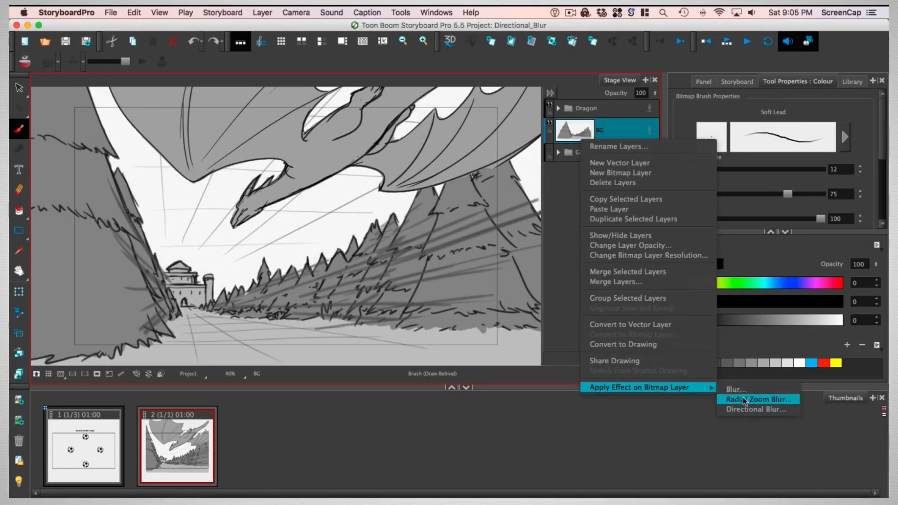
left_click(743, 400)
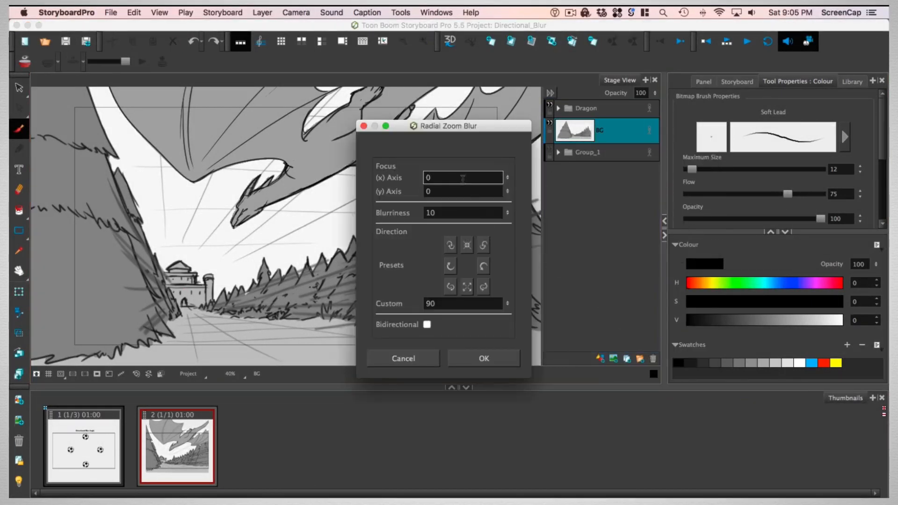
type("-7.")
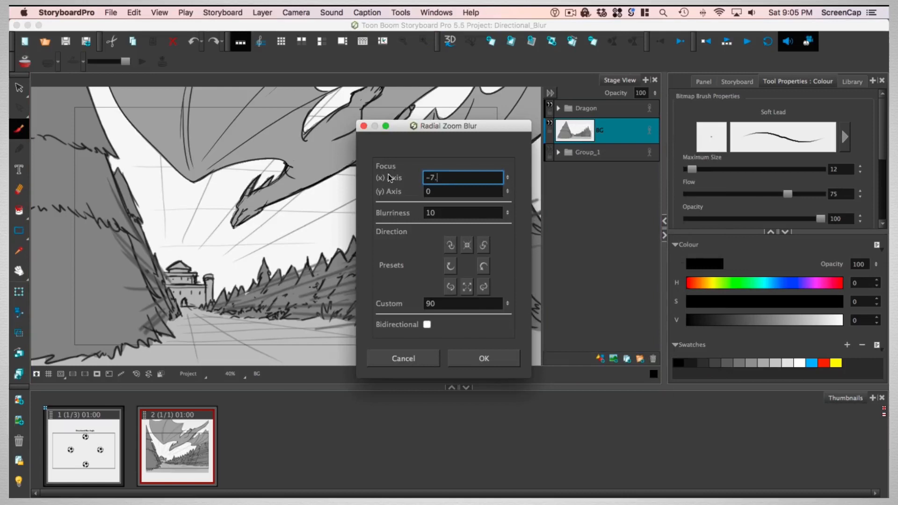
type("44")
key("Tab")
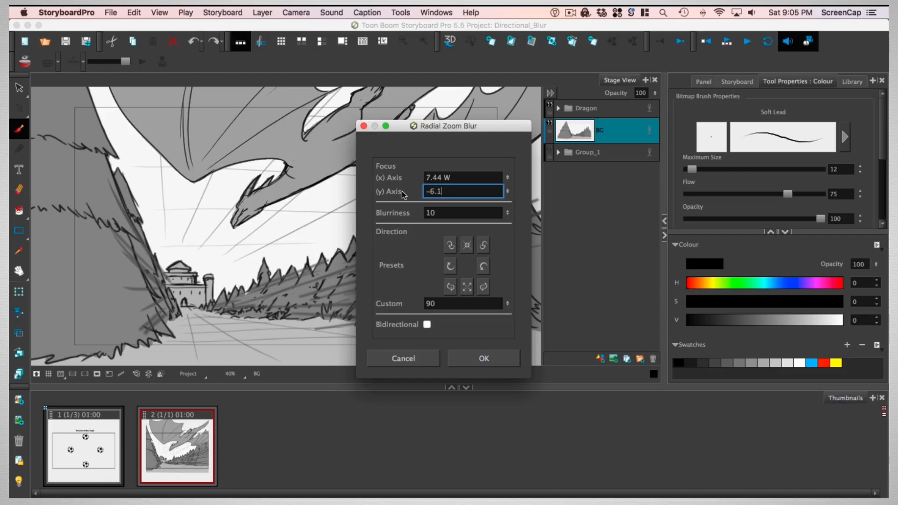
key("Tab")
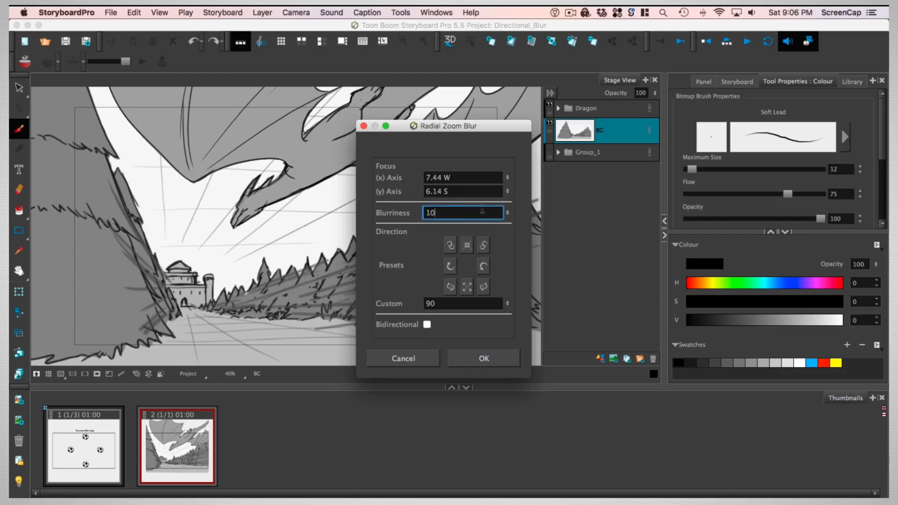
Set the Radial Zoom Blur's blurriness to 12, with a custom direction of 90, and apply it to the BG layer.
left_click_drag(508, 210, 508, 210)
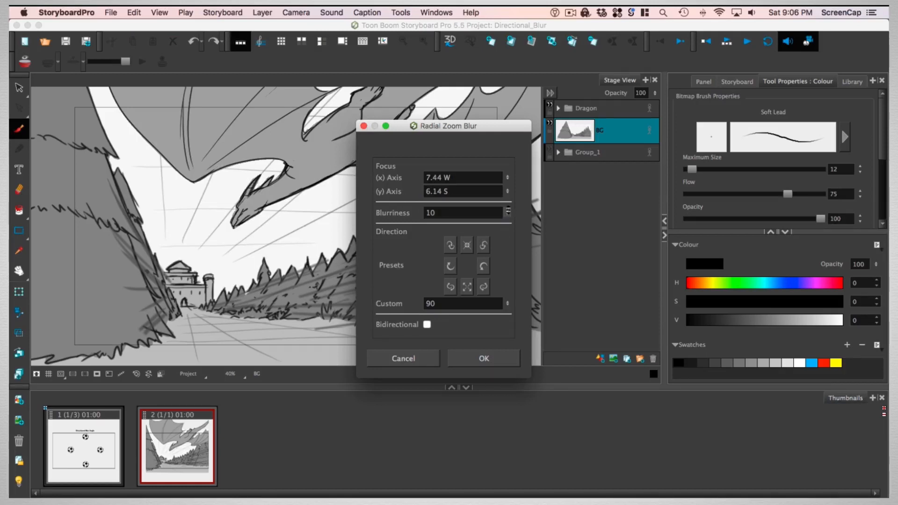
left_click_drag(499, 128, 608, 190)
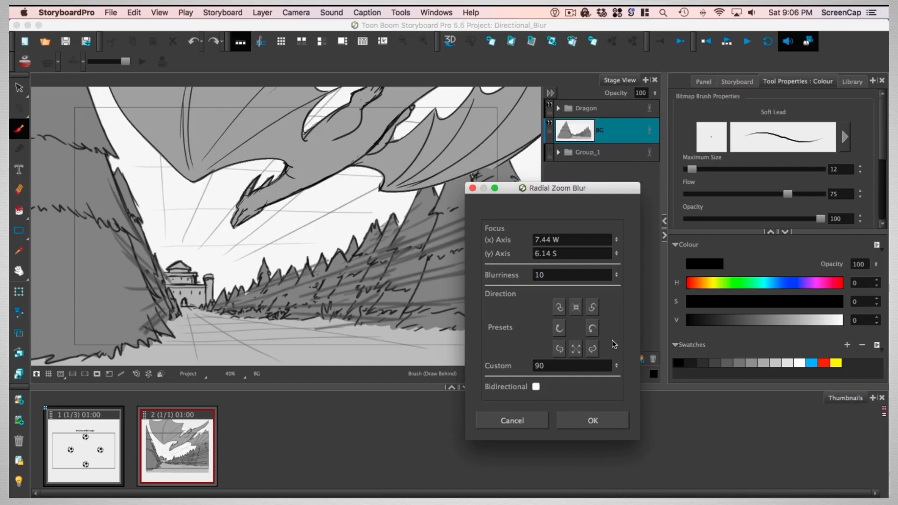
left_click_drag(594, 276, 491, 275)
type("12")
key("Return")
left_click(593, 420)
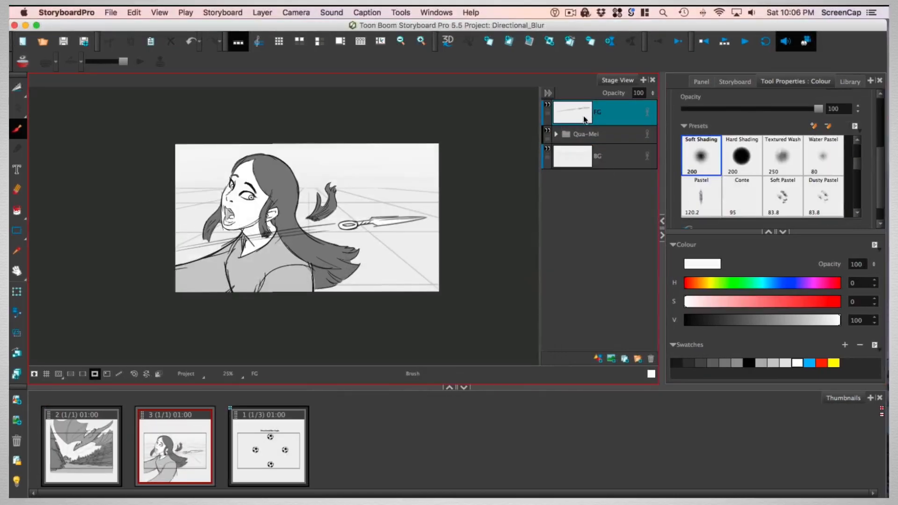
Start a Directional Blur on the FG layer of panel 3 and set its length to 12.
right_click(582, 120)
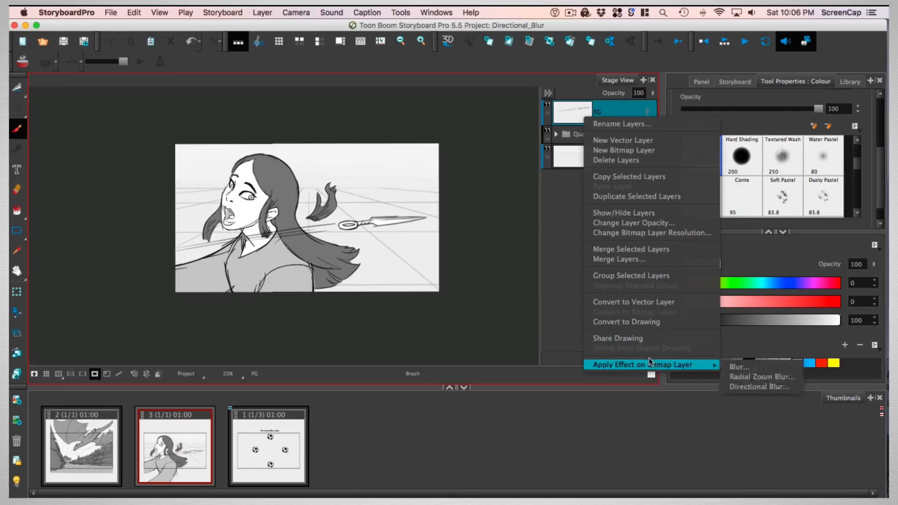
mouse_move(655, 365)
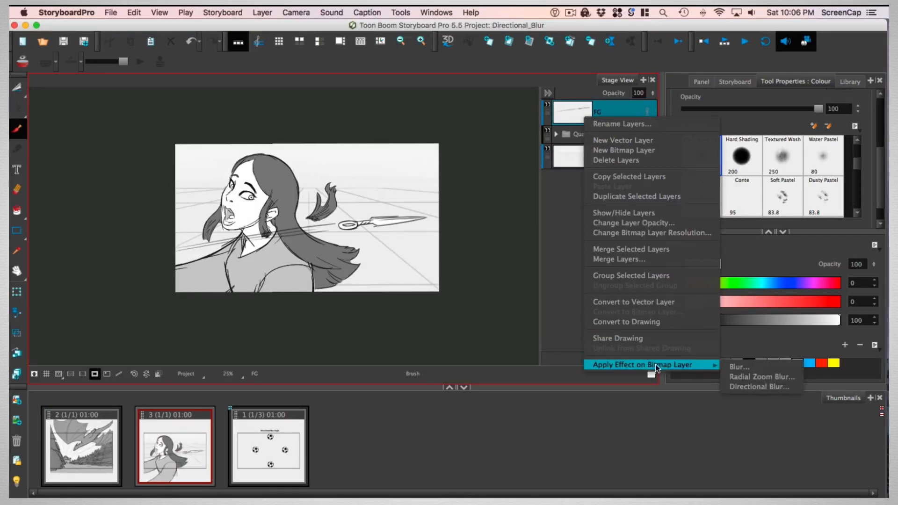
left_click(768, 387)
left_click_drag(501, 169, 621, 222)
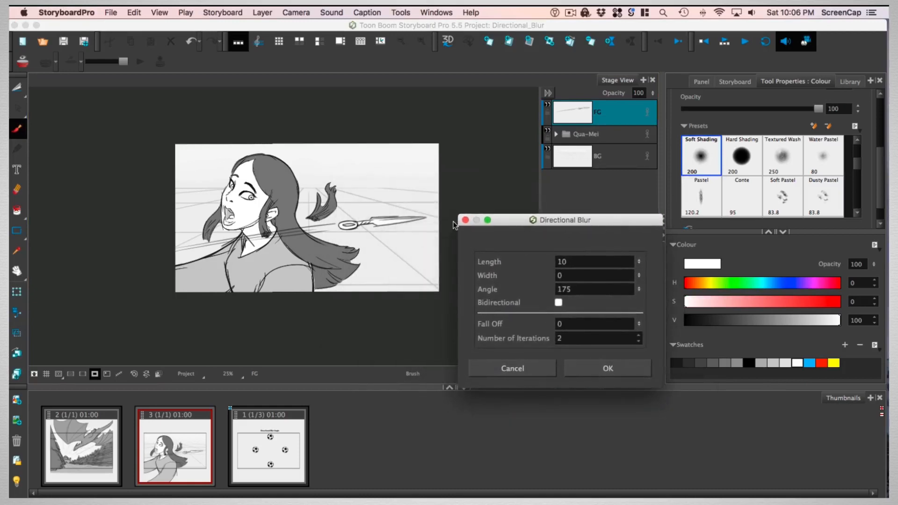
left_click(593, 271)
left_click(580, 261)
left_click(639, 259)
left_click(638, 259)
Apply the Directional Blur to the FG layer with width 0, angle 175 and fall off 0.
left_click(594, 274)
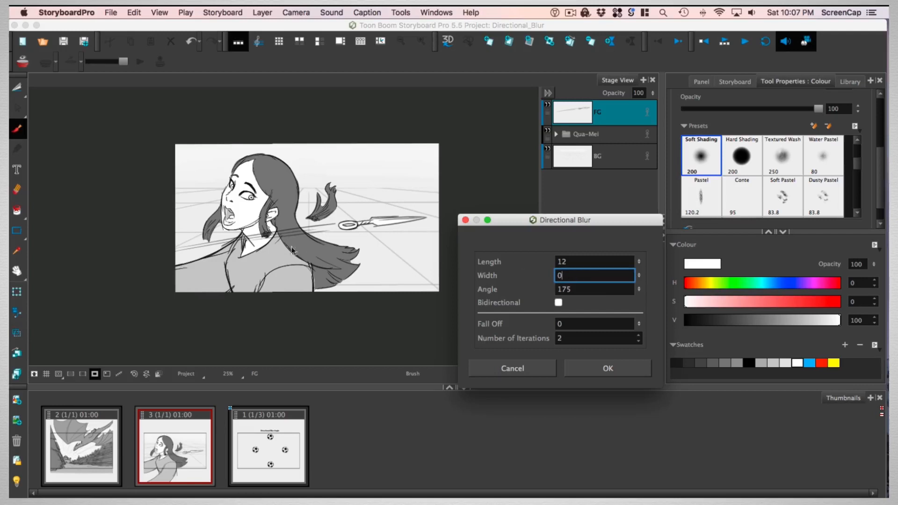
left_click(588, 291)
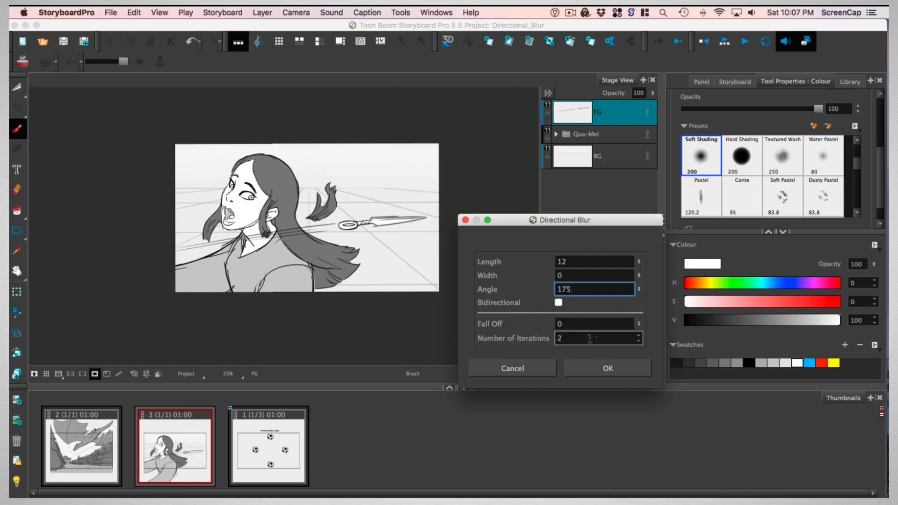
left_click(585, 323)
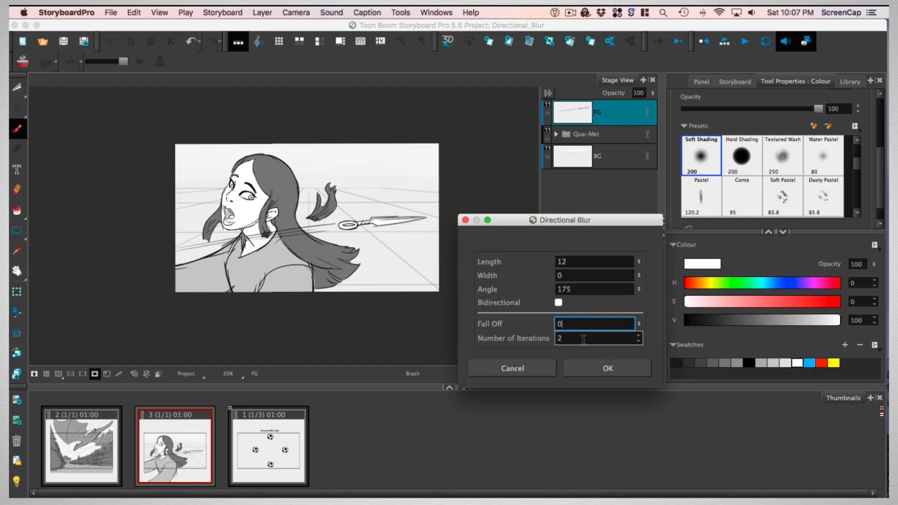
left_click(583, 337)
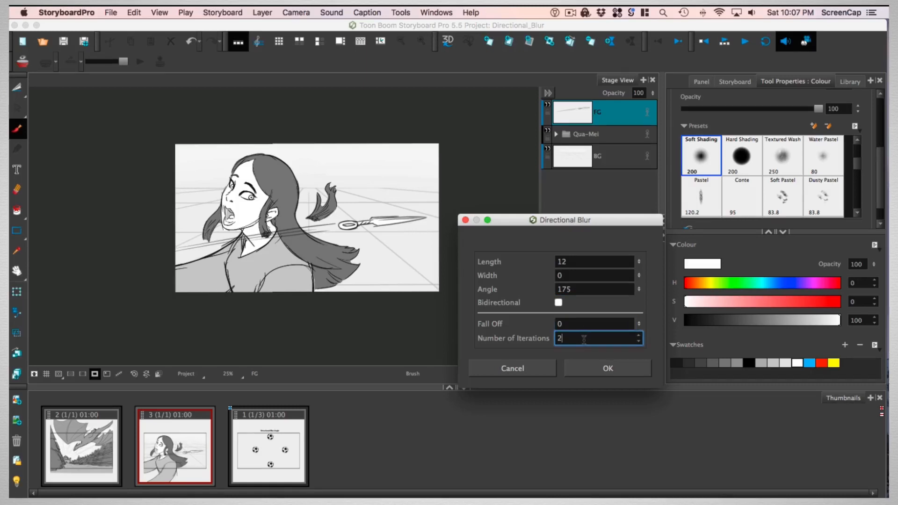
left_click(640, 345)
left_click(624, 363)
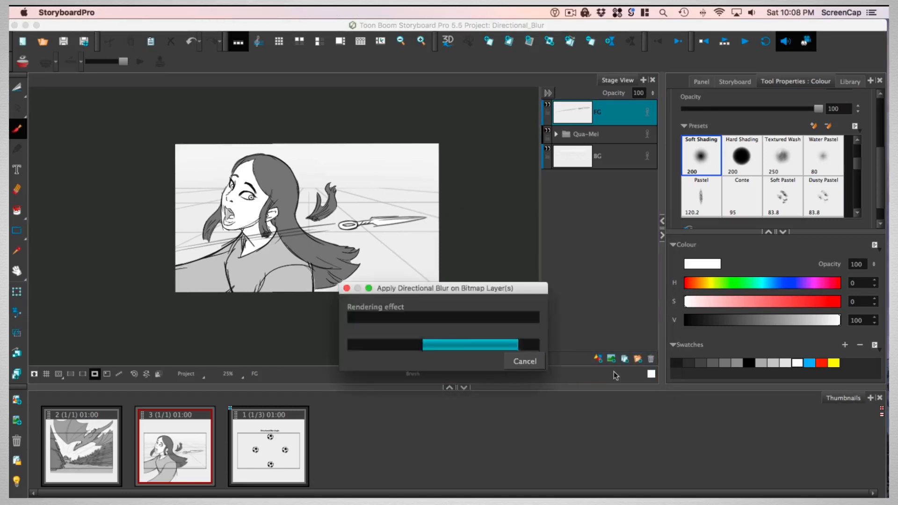